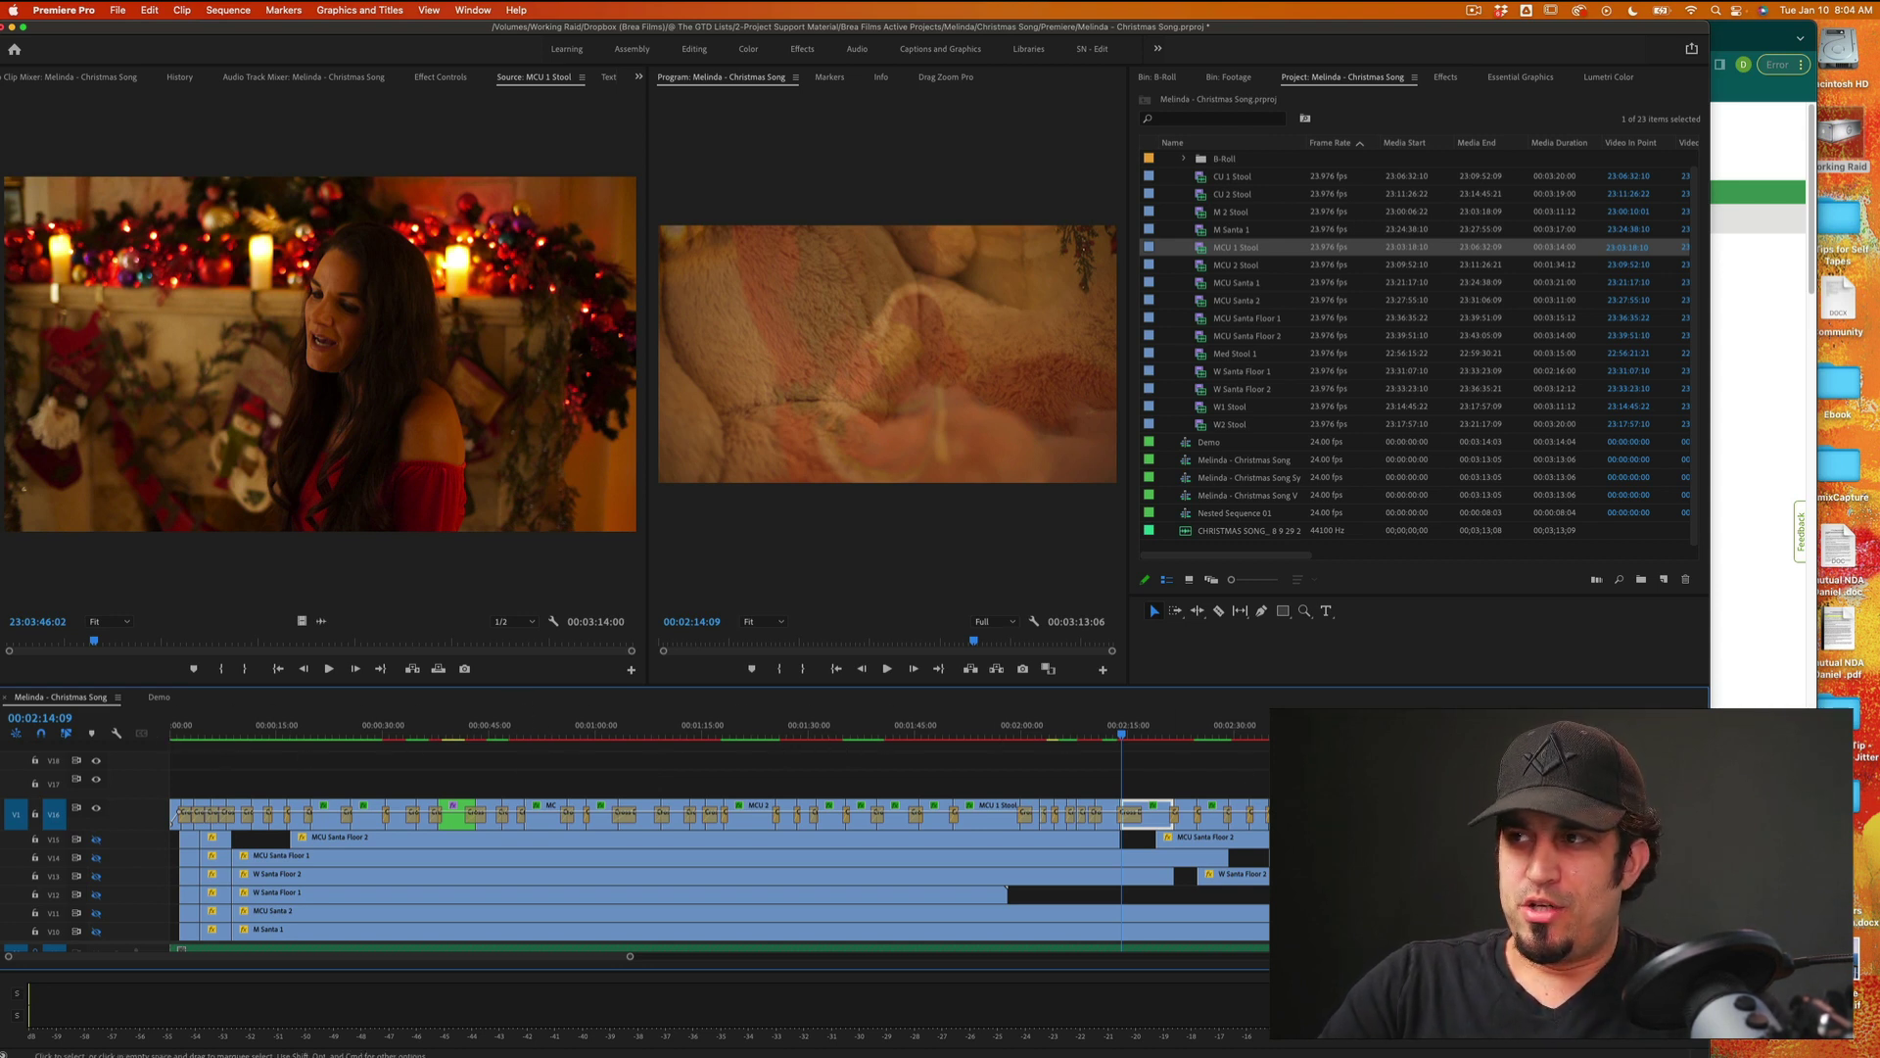
Step: Switch the timeline to the Demo sequence holding the MCU 1 Stool clip
left_click(159, 698)
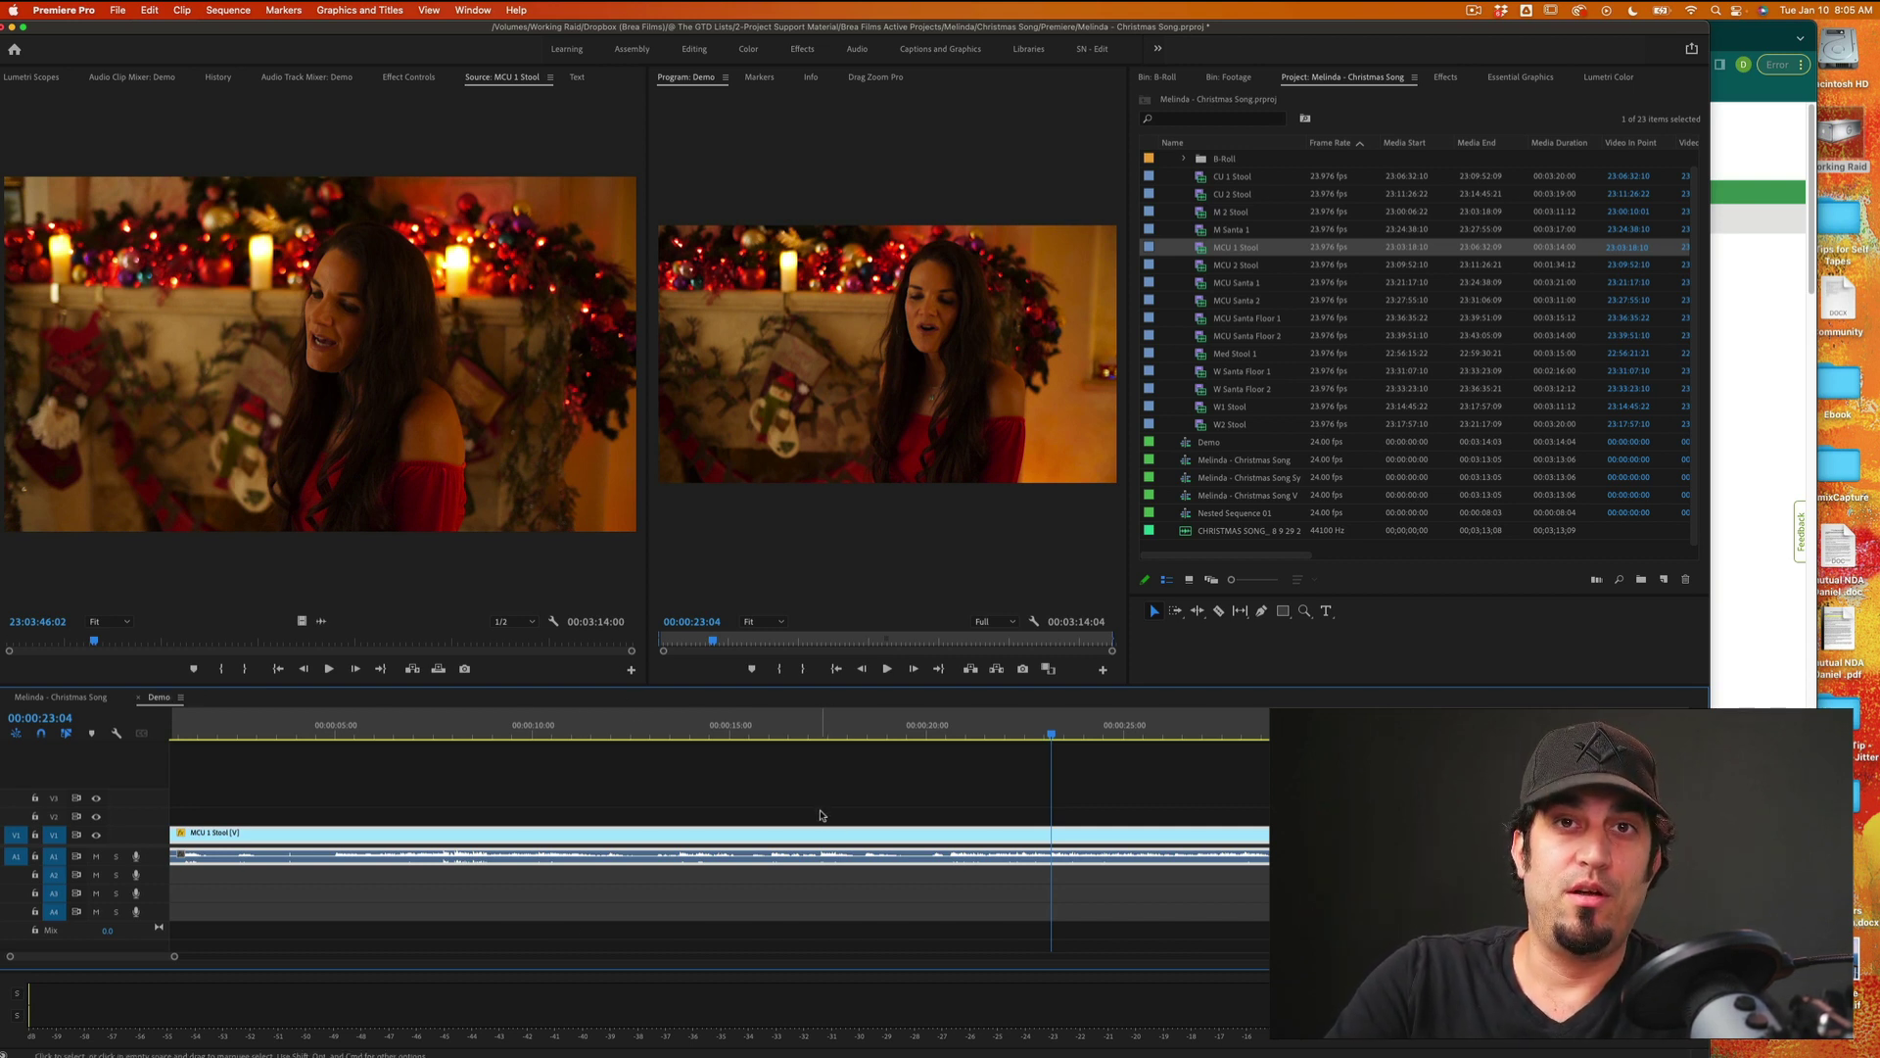
Step: Move the playhead to about 12 seconds and show the Program monitor full screen
left_click(614, 730)
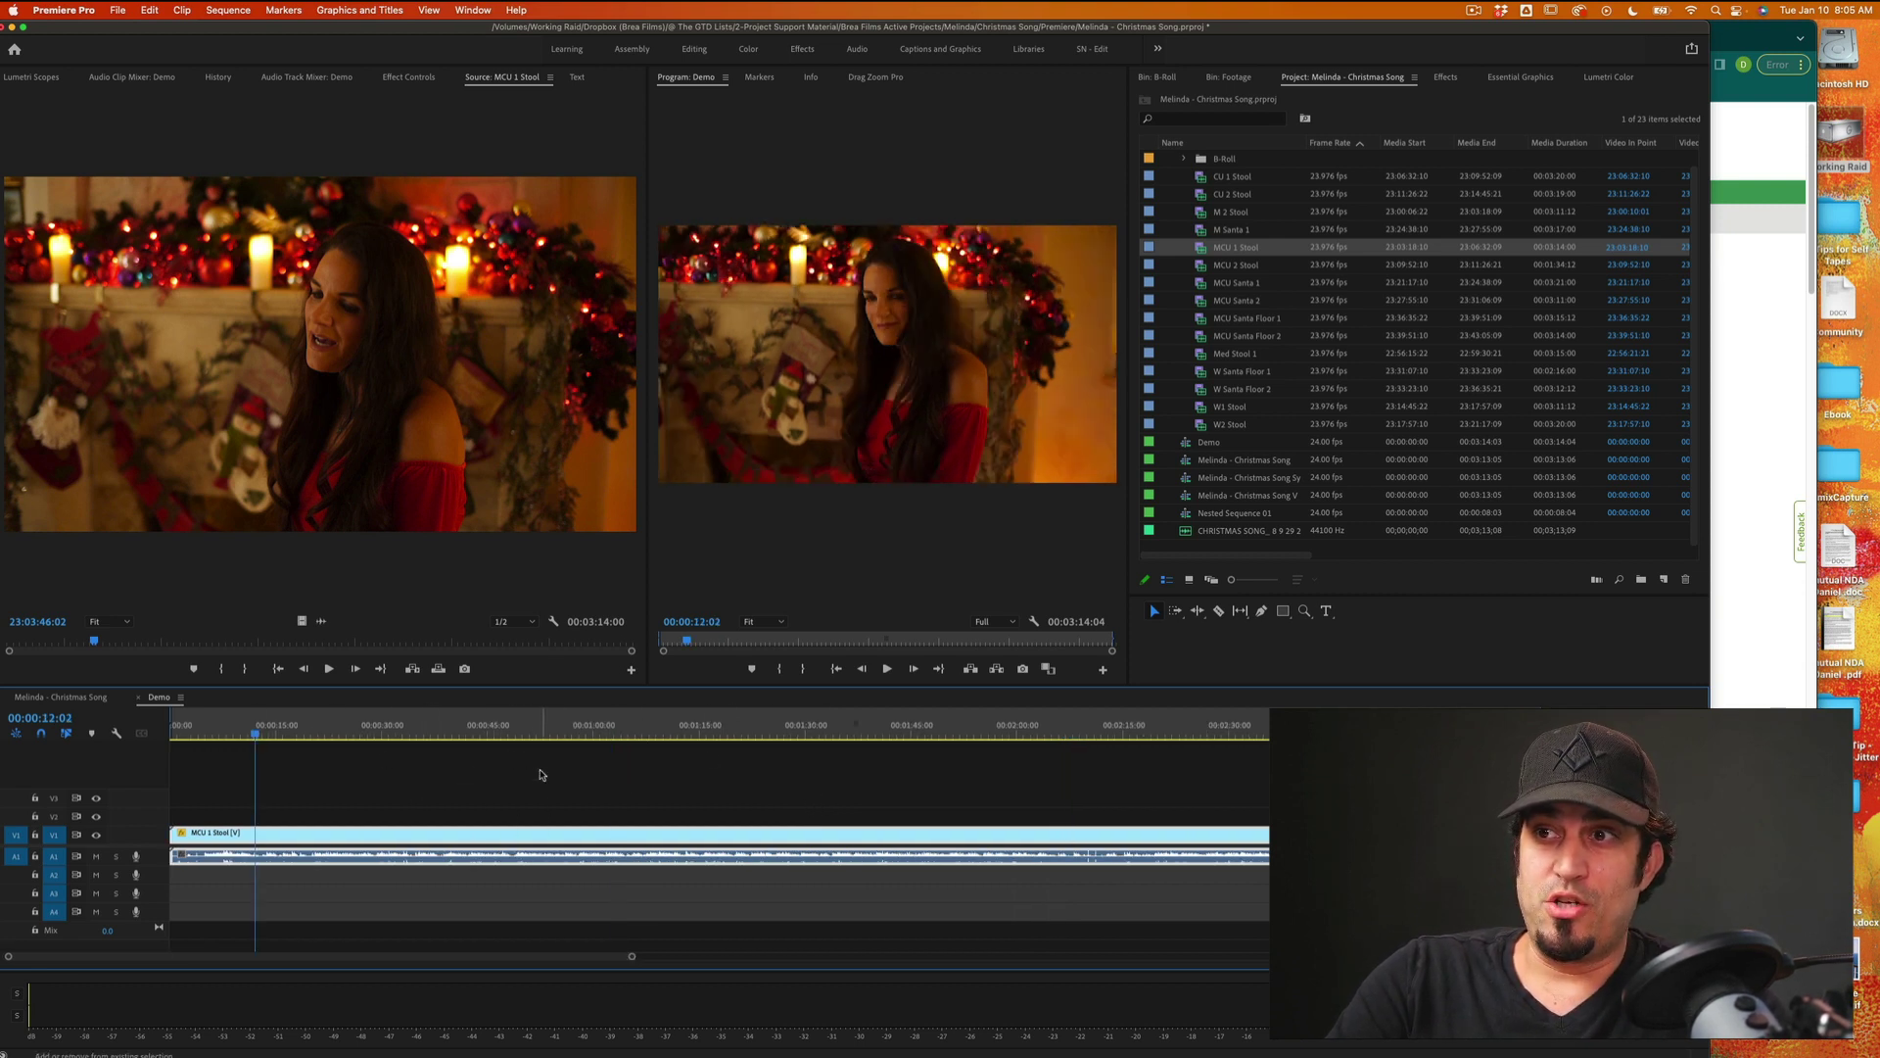
scroll(329, 886, "up", 2)
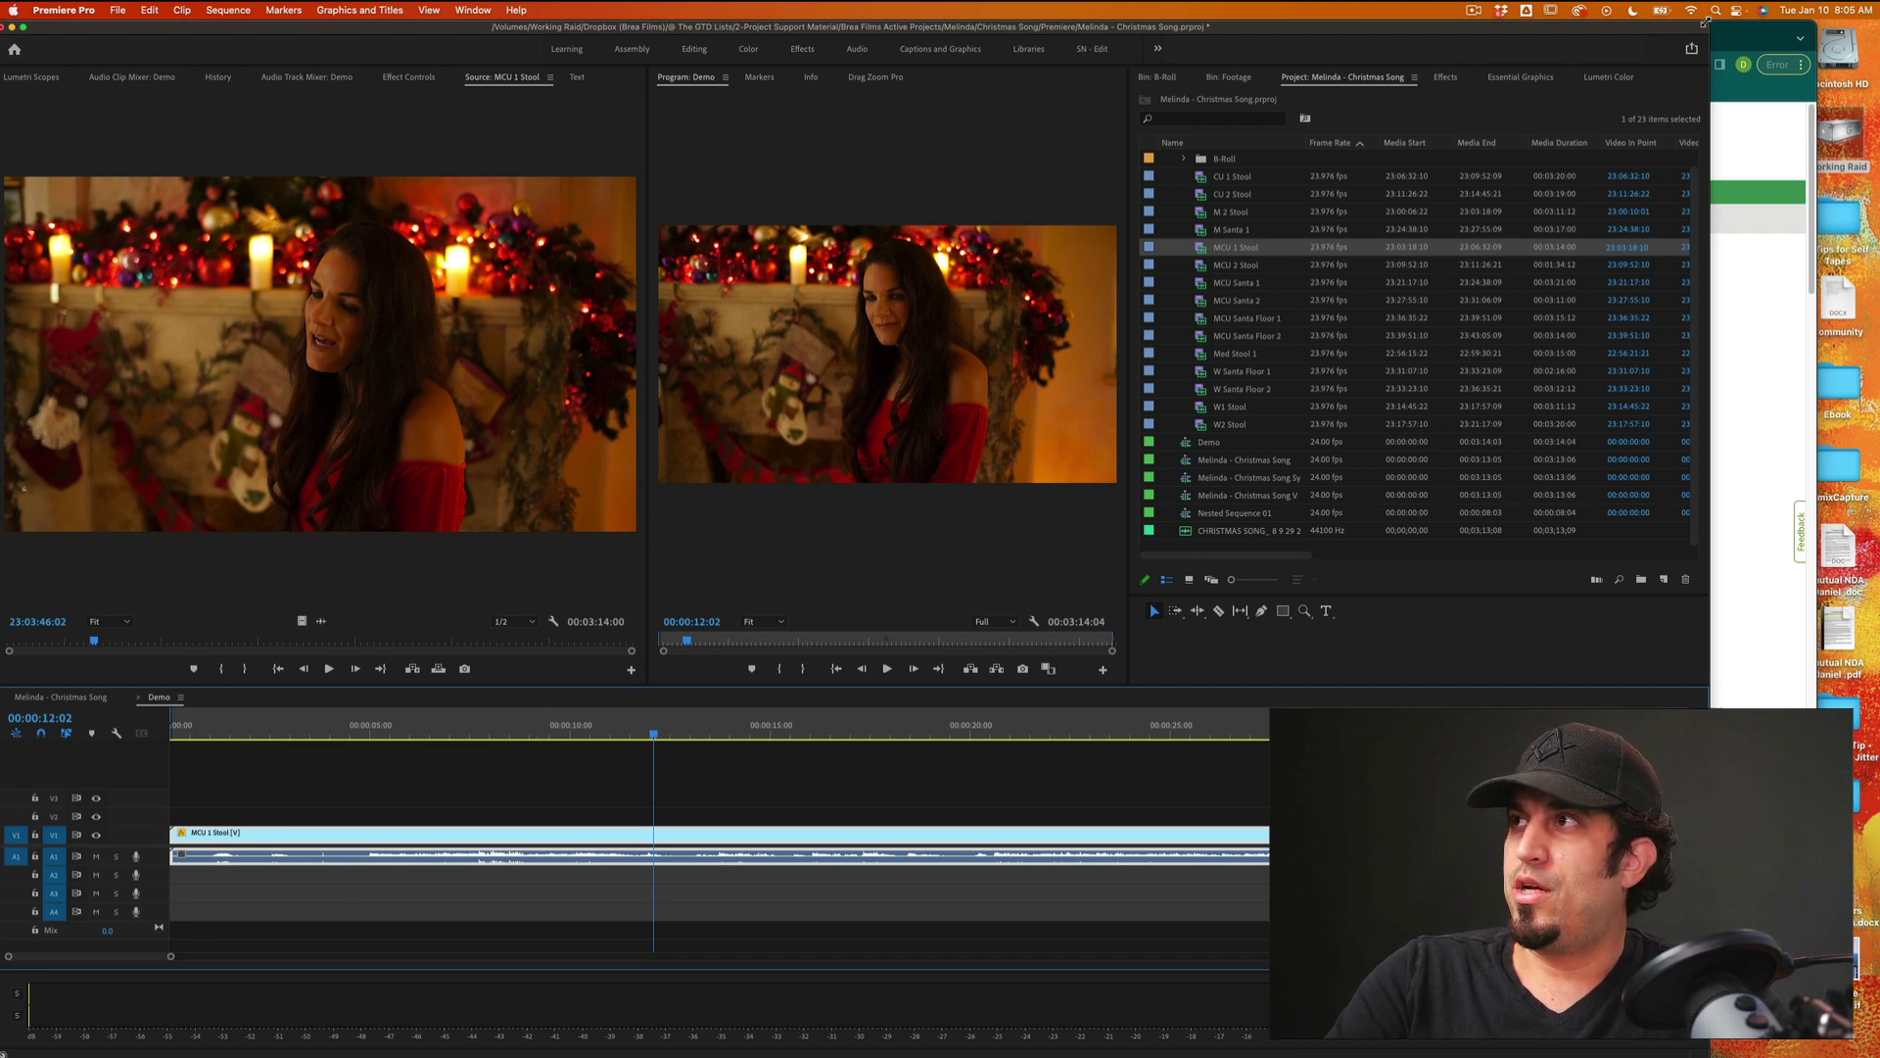
left_click_drag(1705, 21, 1879, 21)
key("ctrl+shift+f")
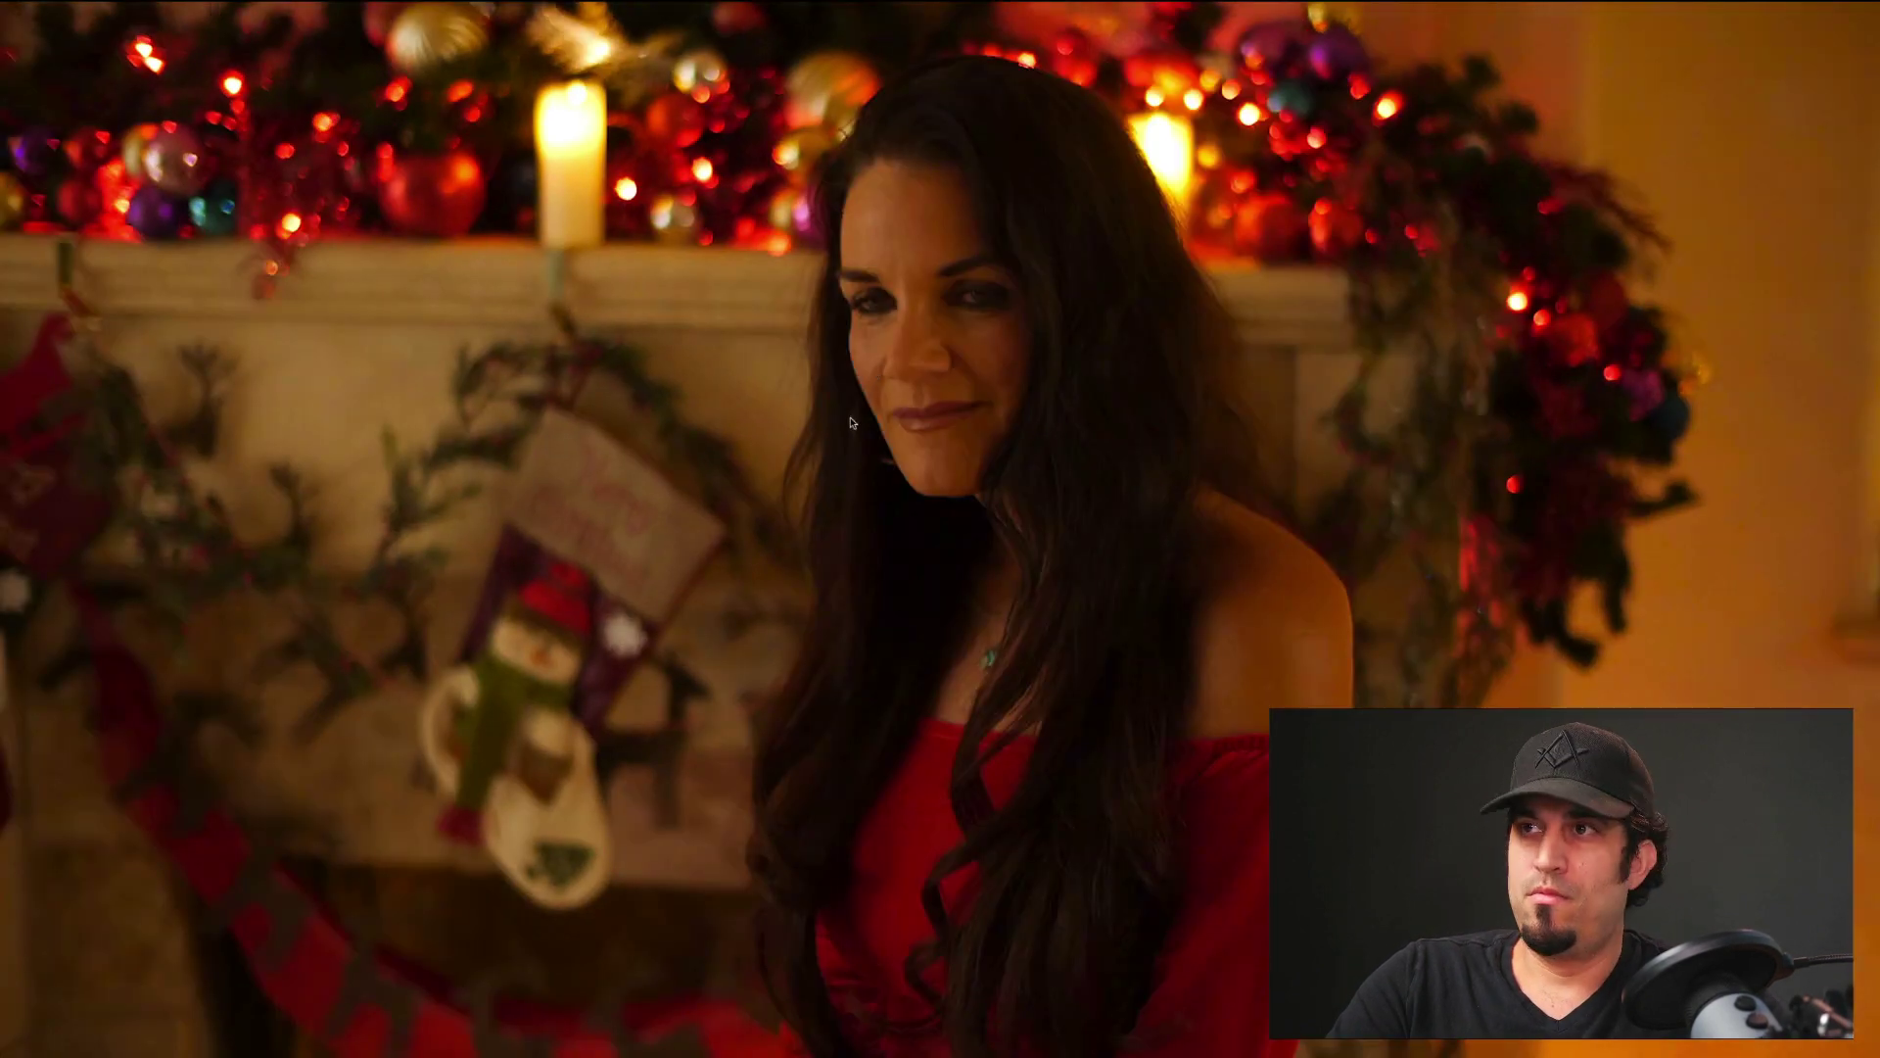
Step: Stop playback at 00:00:19:09, split the MCU 1 Stool clip there, and delete the later piece
key("space")
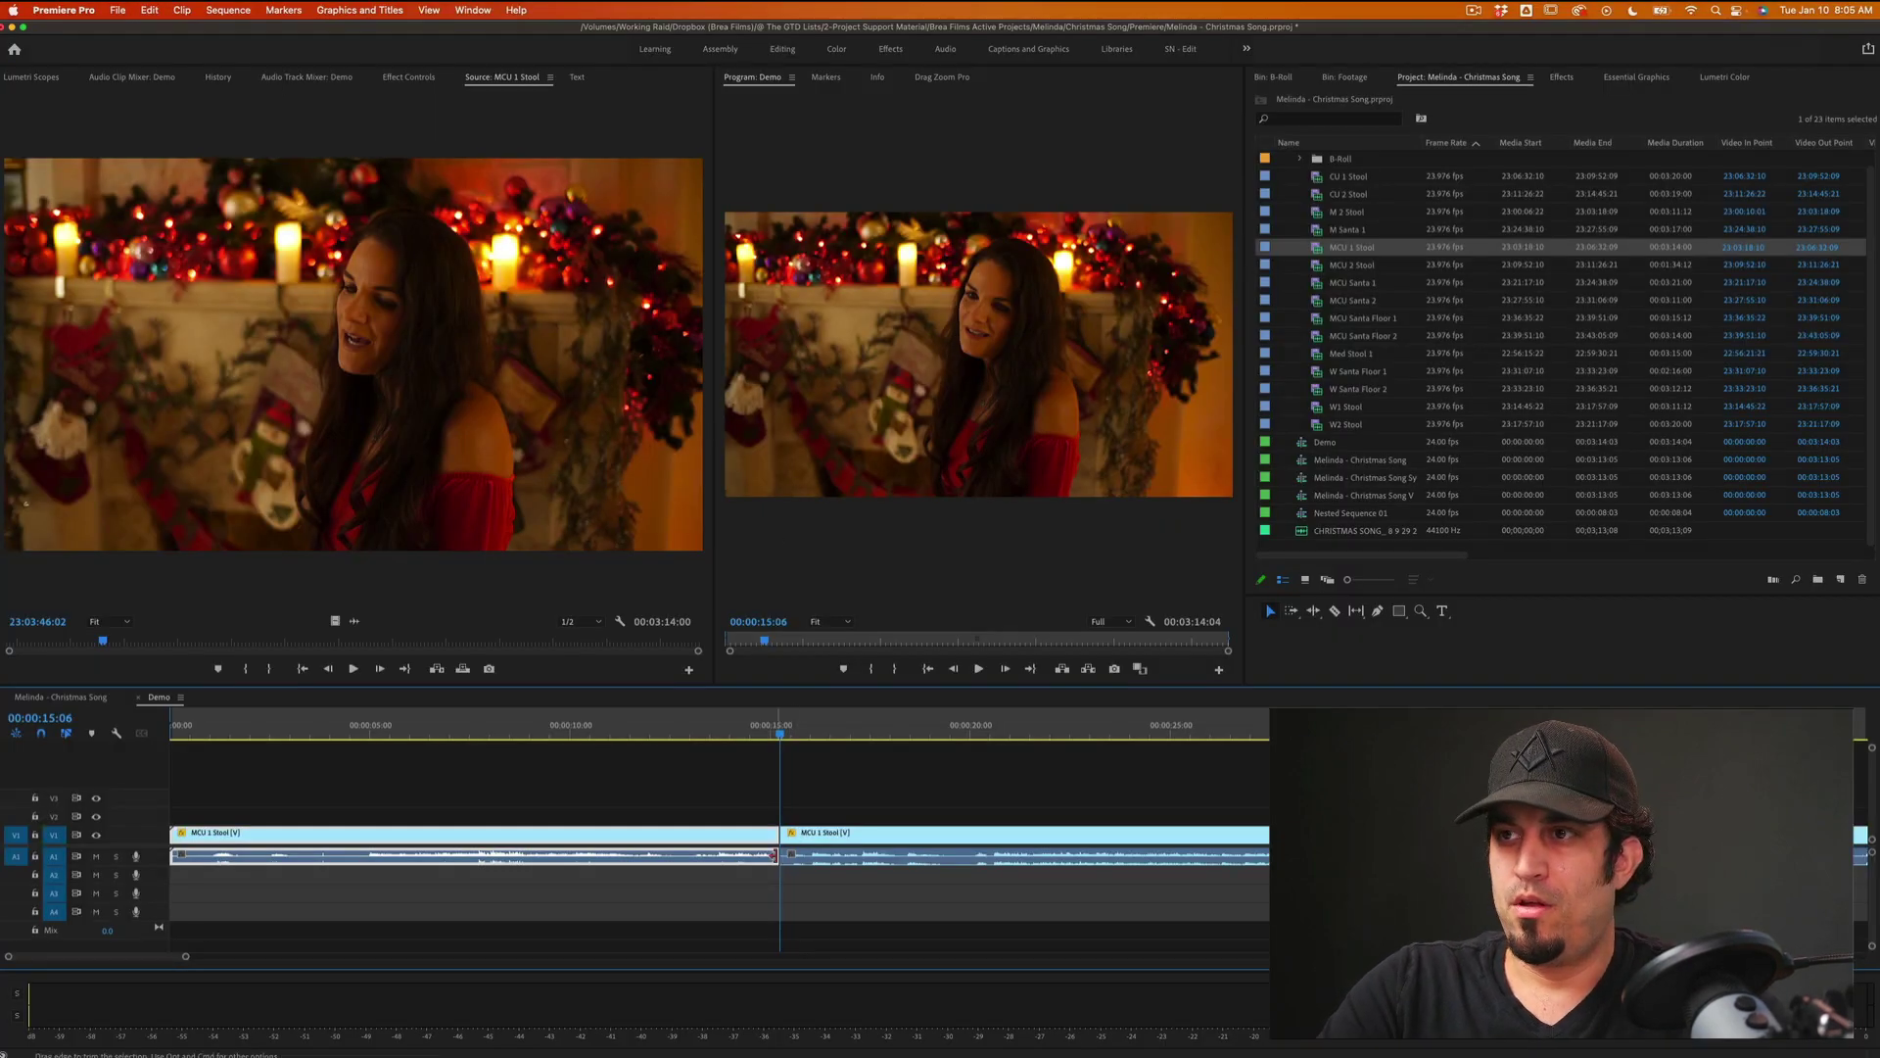
key("space")
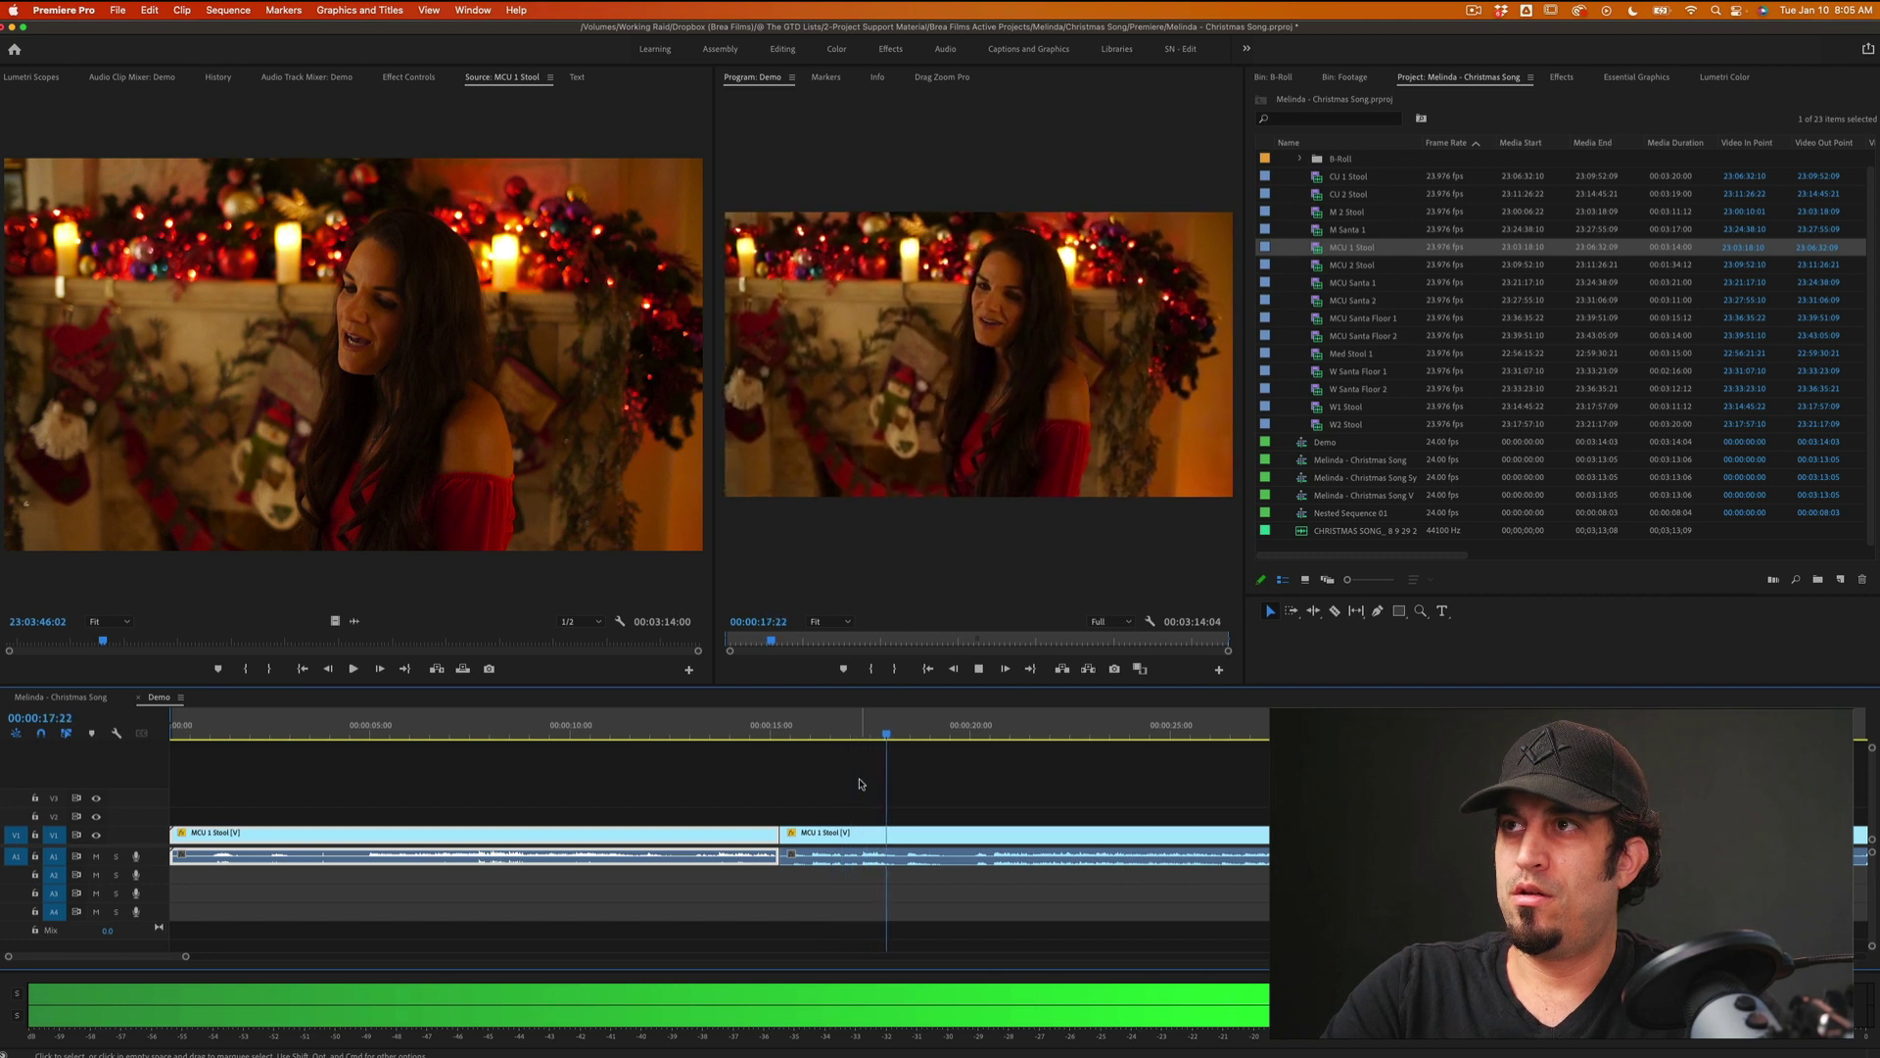
key("space")
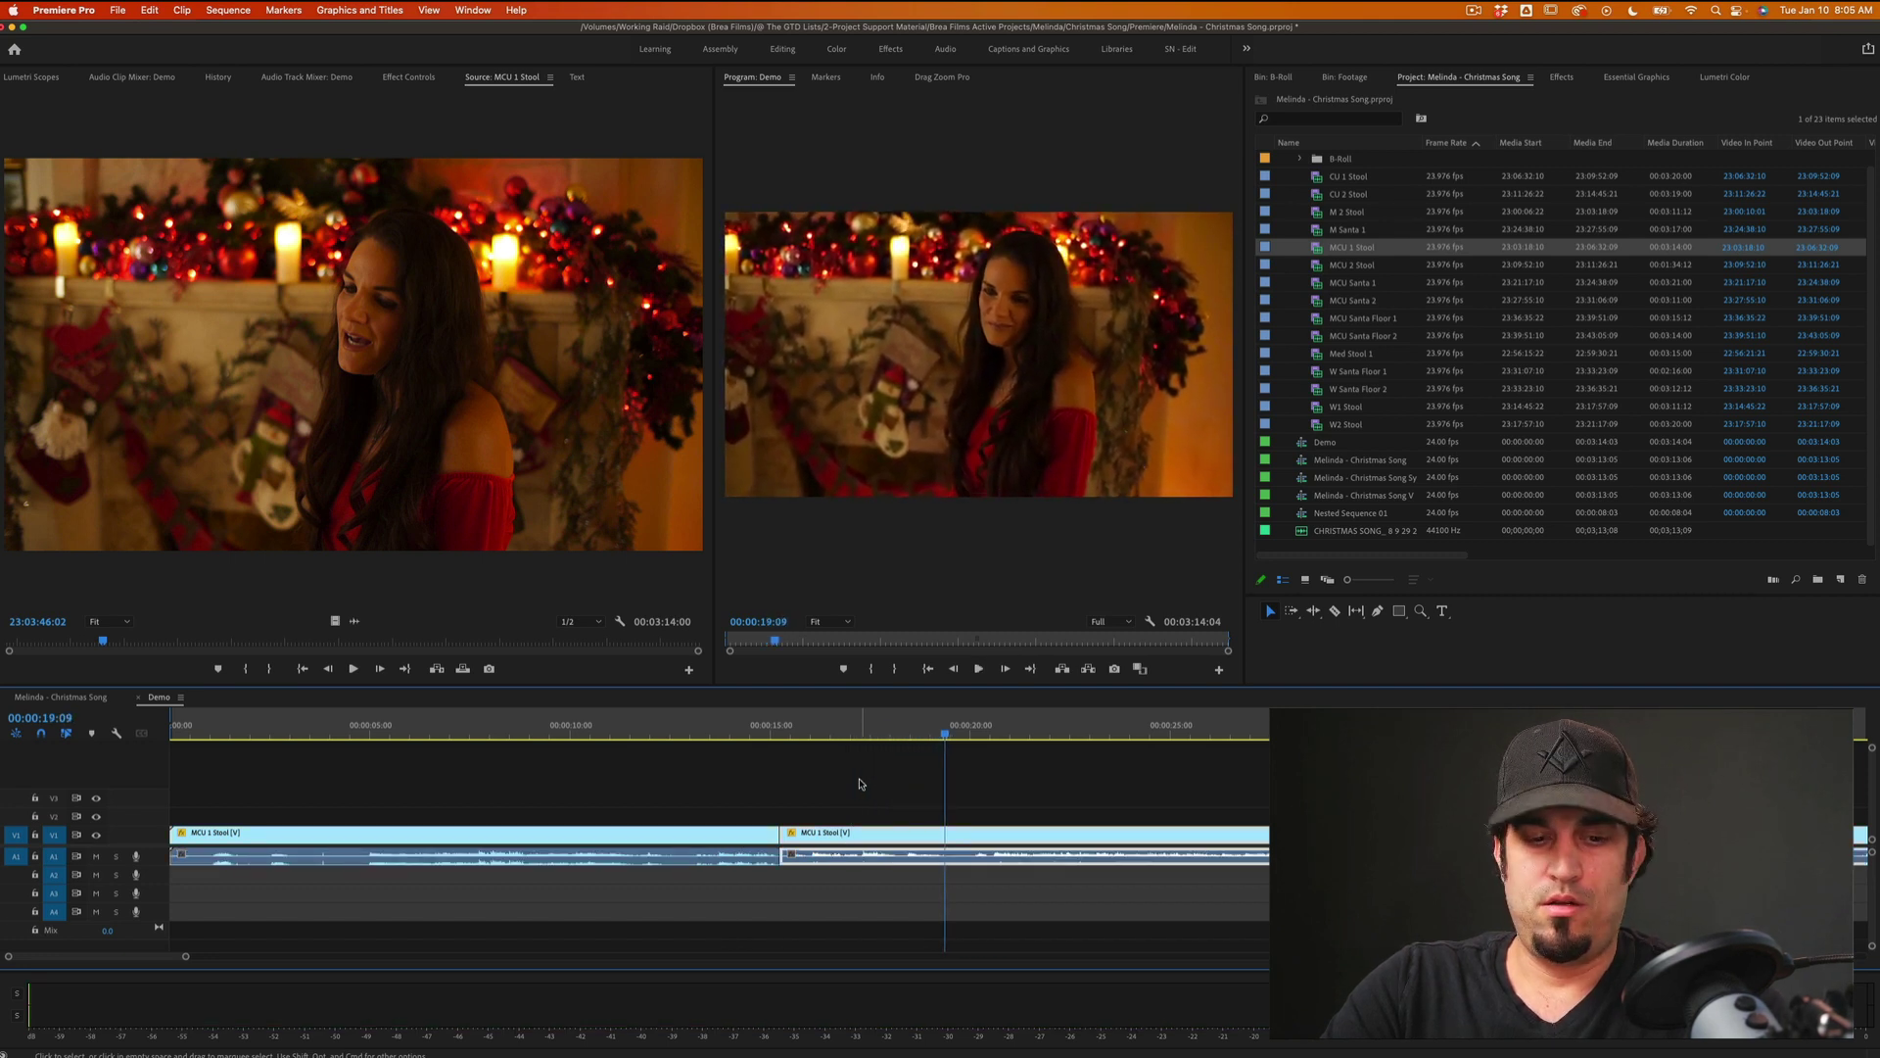
key("super+k")
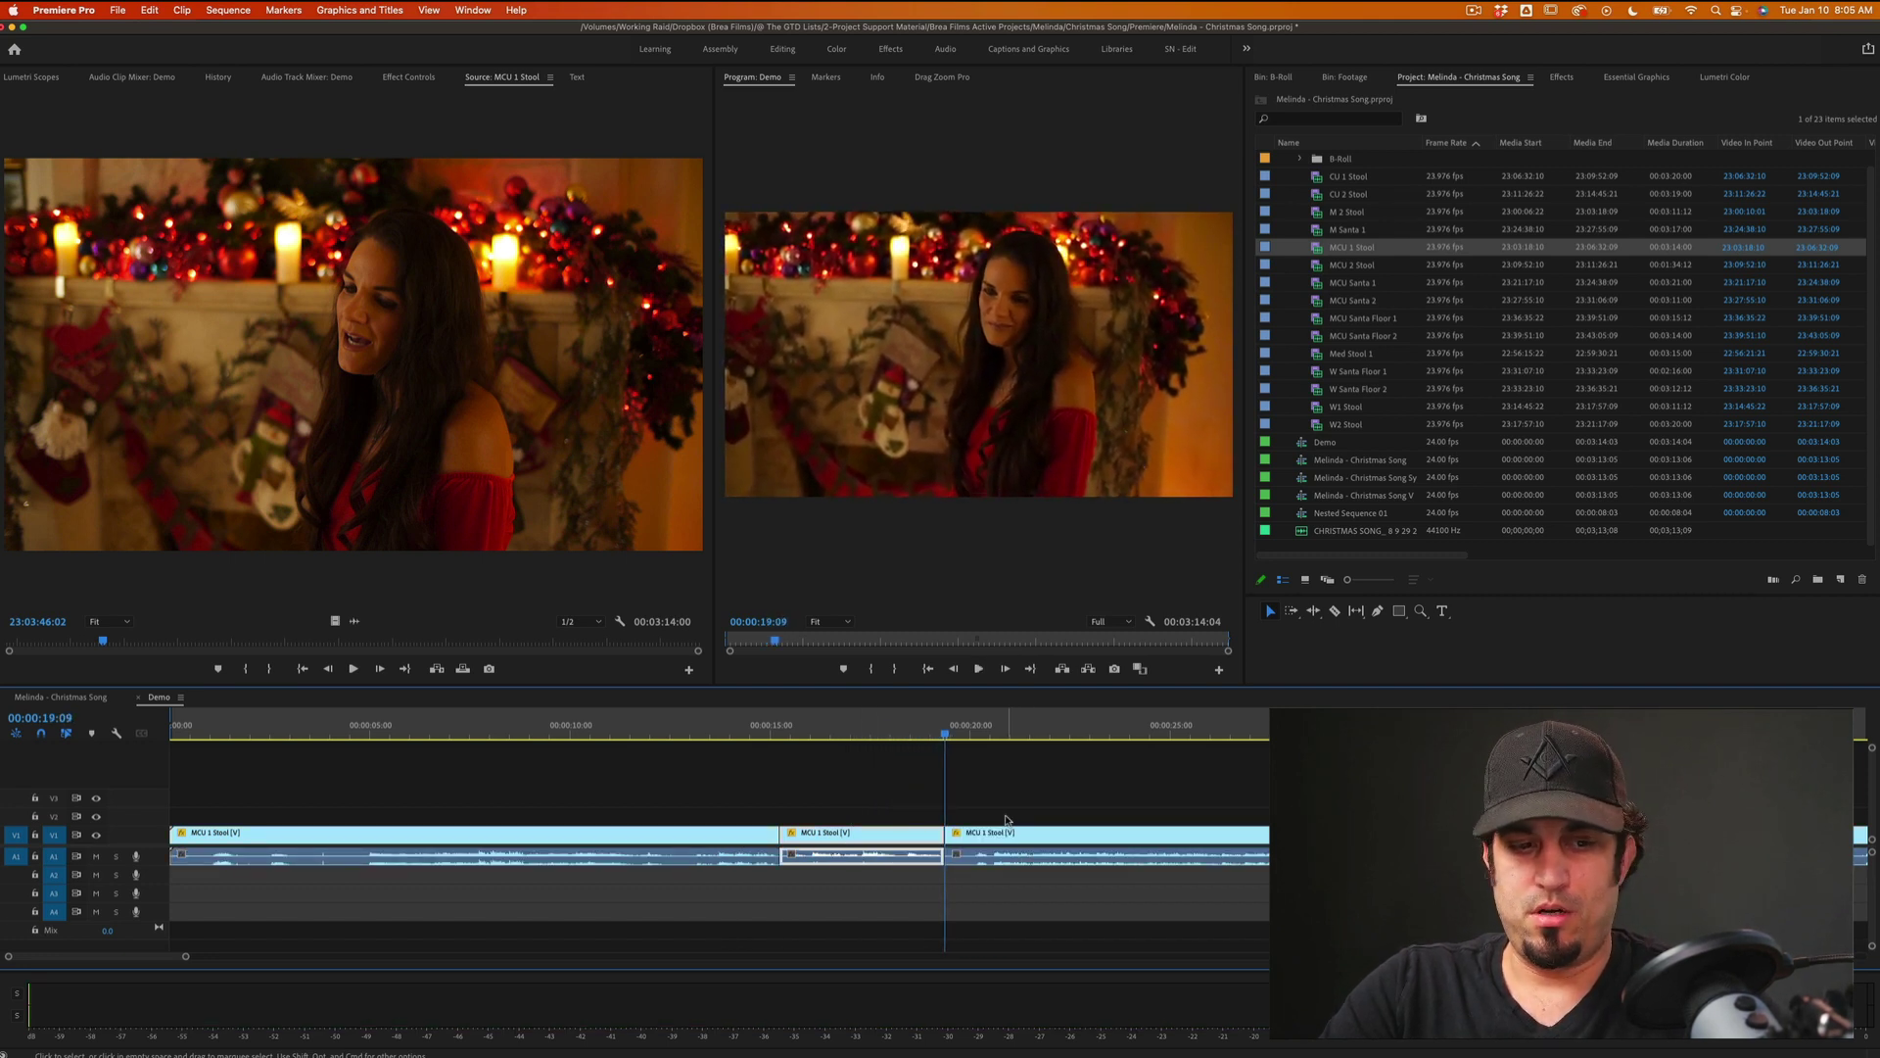
left_click(1006, 770)
left_click(1032, 863)
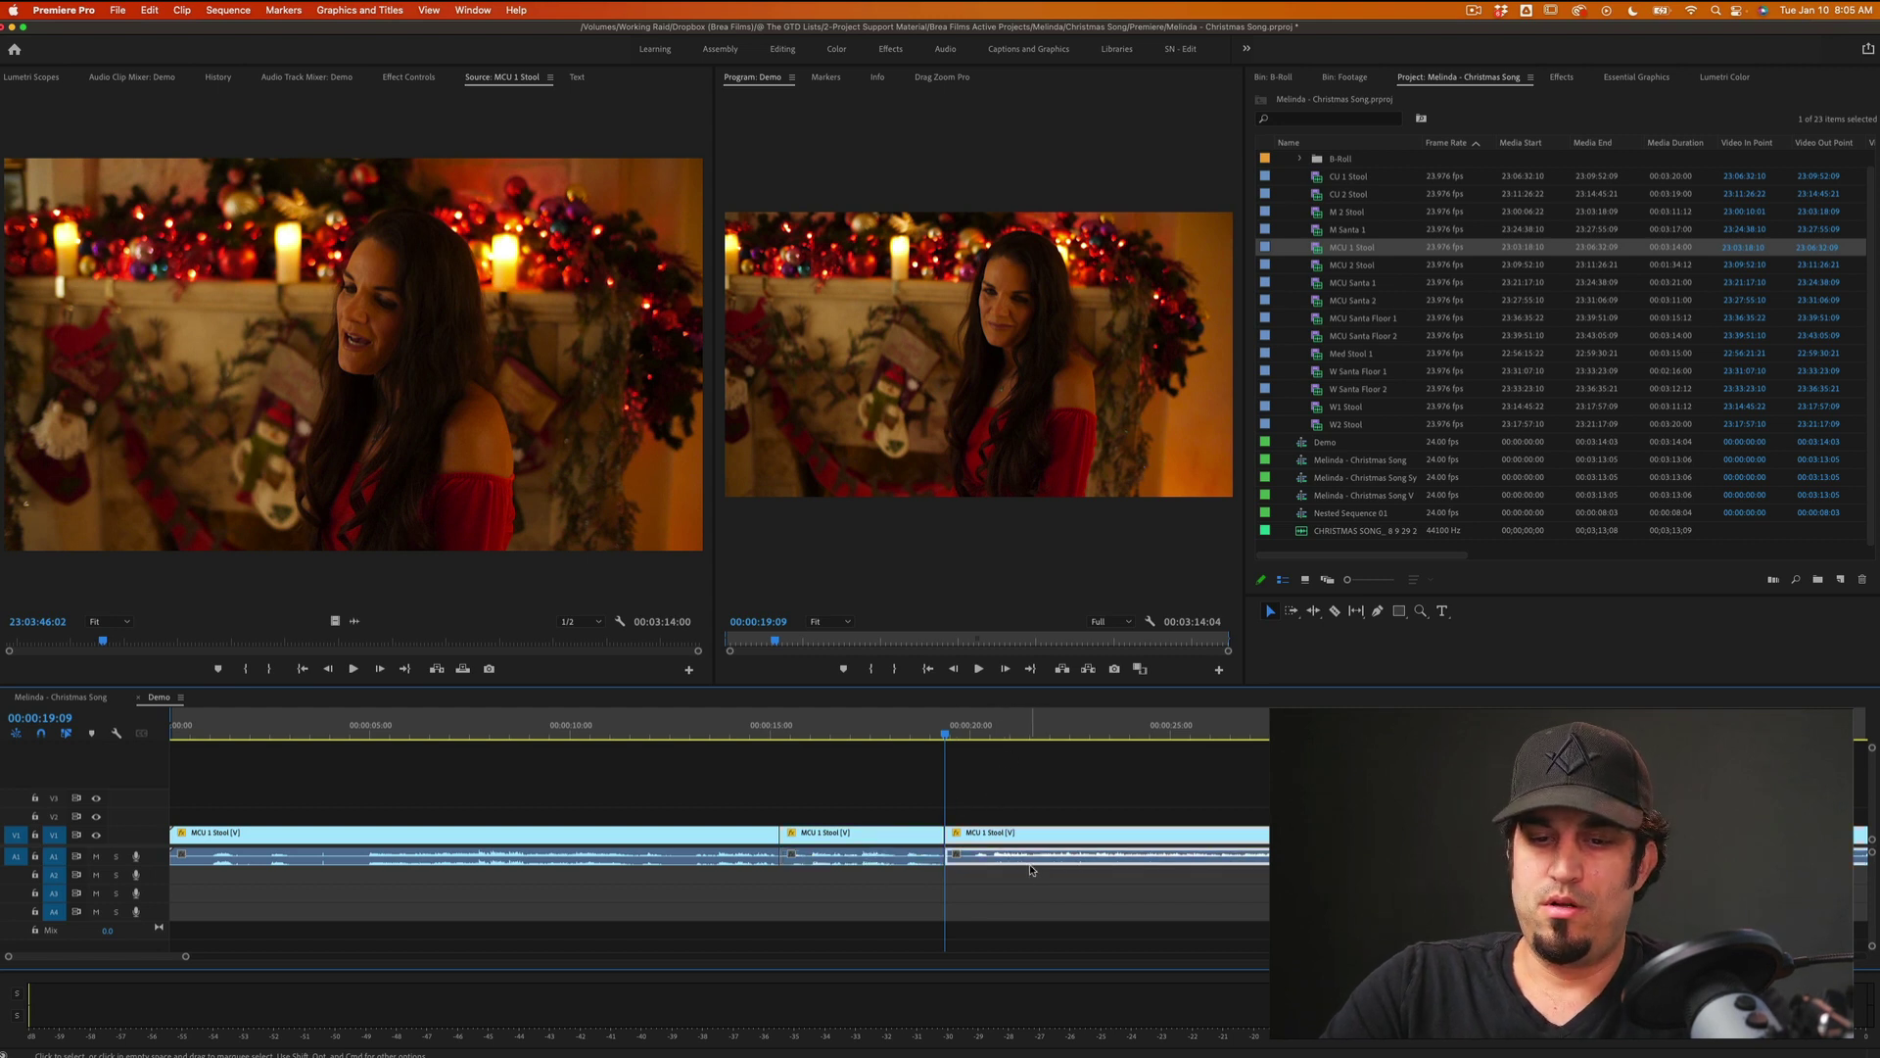
key("Delete")
left_click(646, 841)
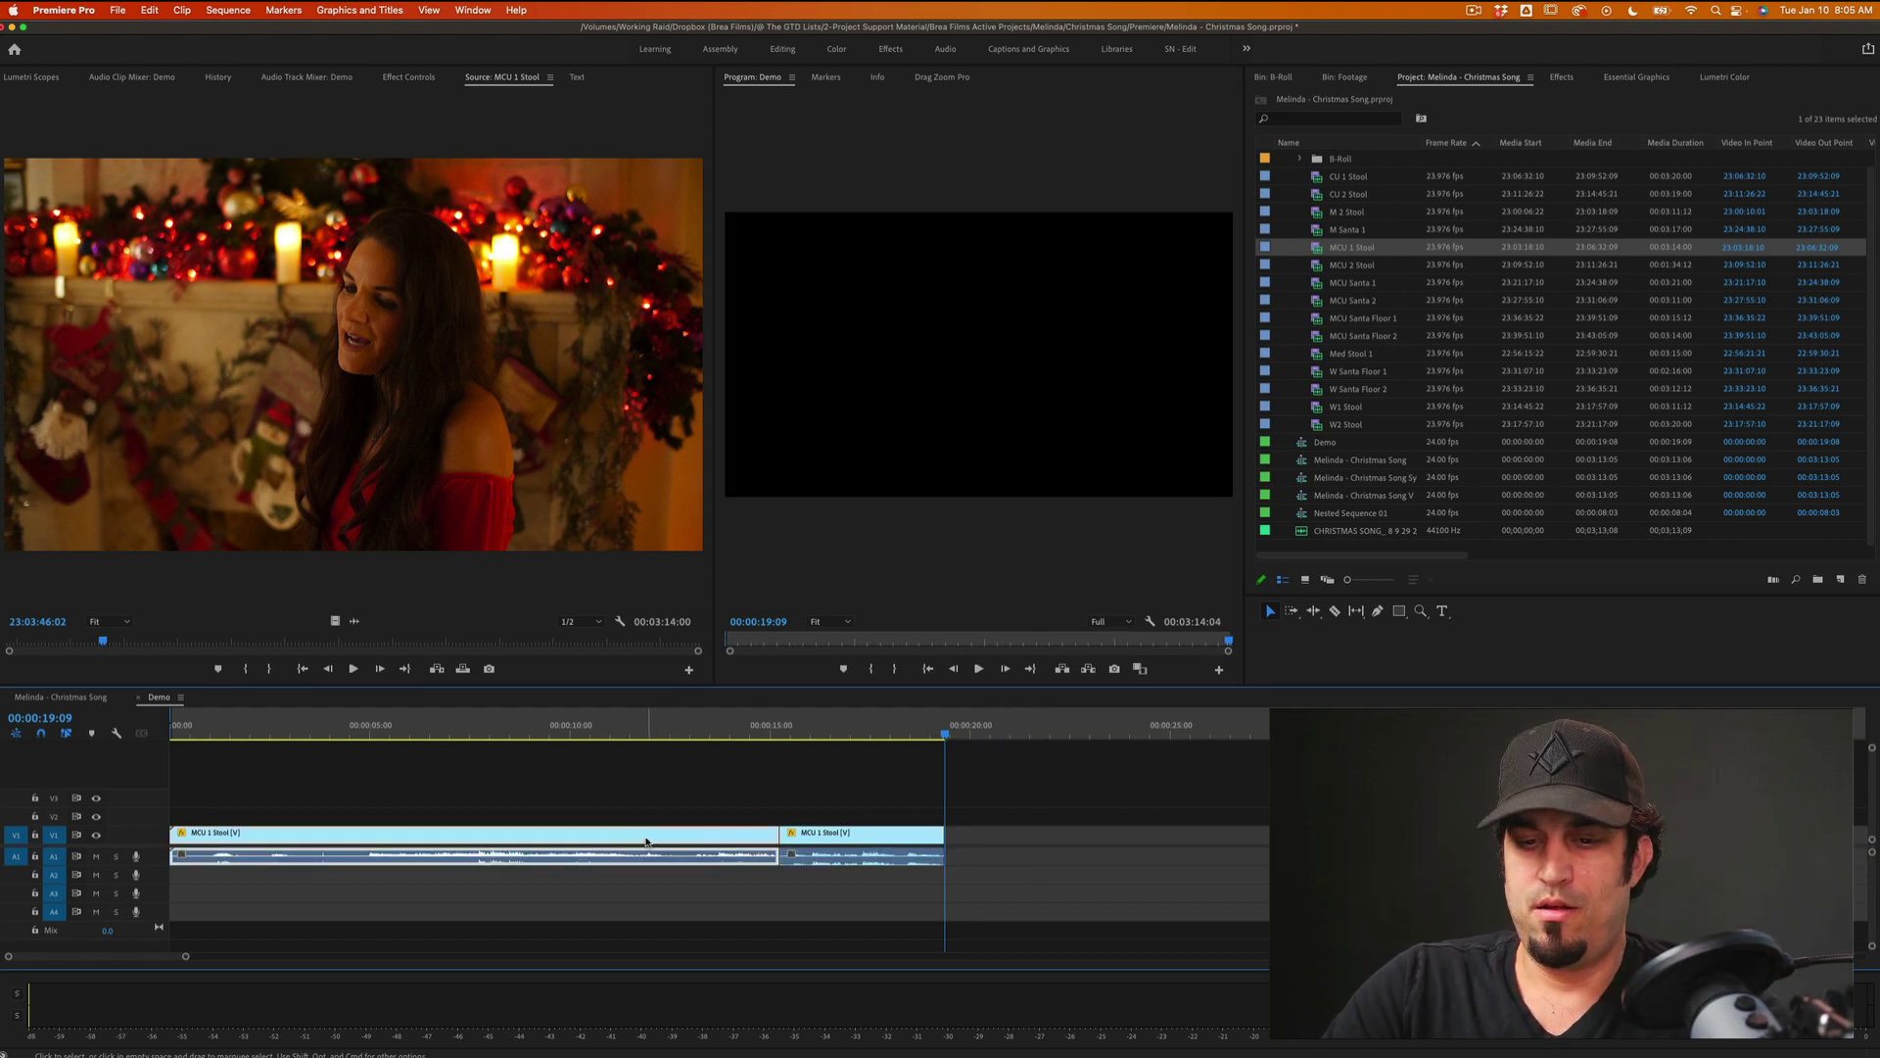
Step: Reduce the Demo sequence to one 4-second MCU 1 Stool clip, fit it to the timeline, and play it
key("Delete")
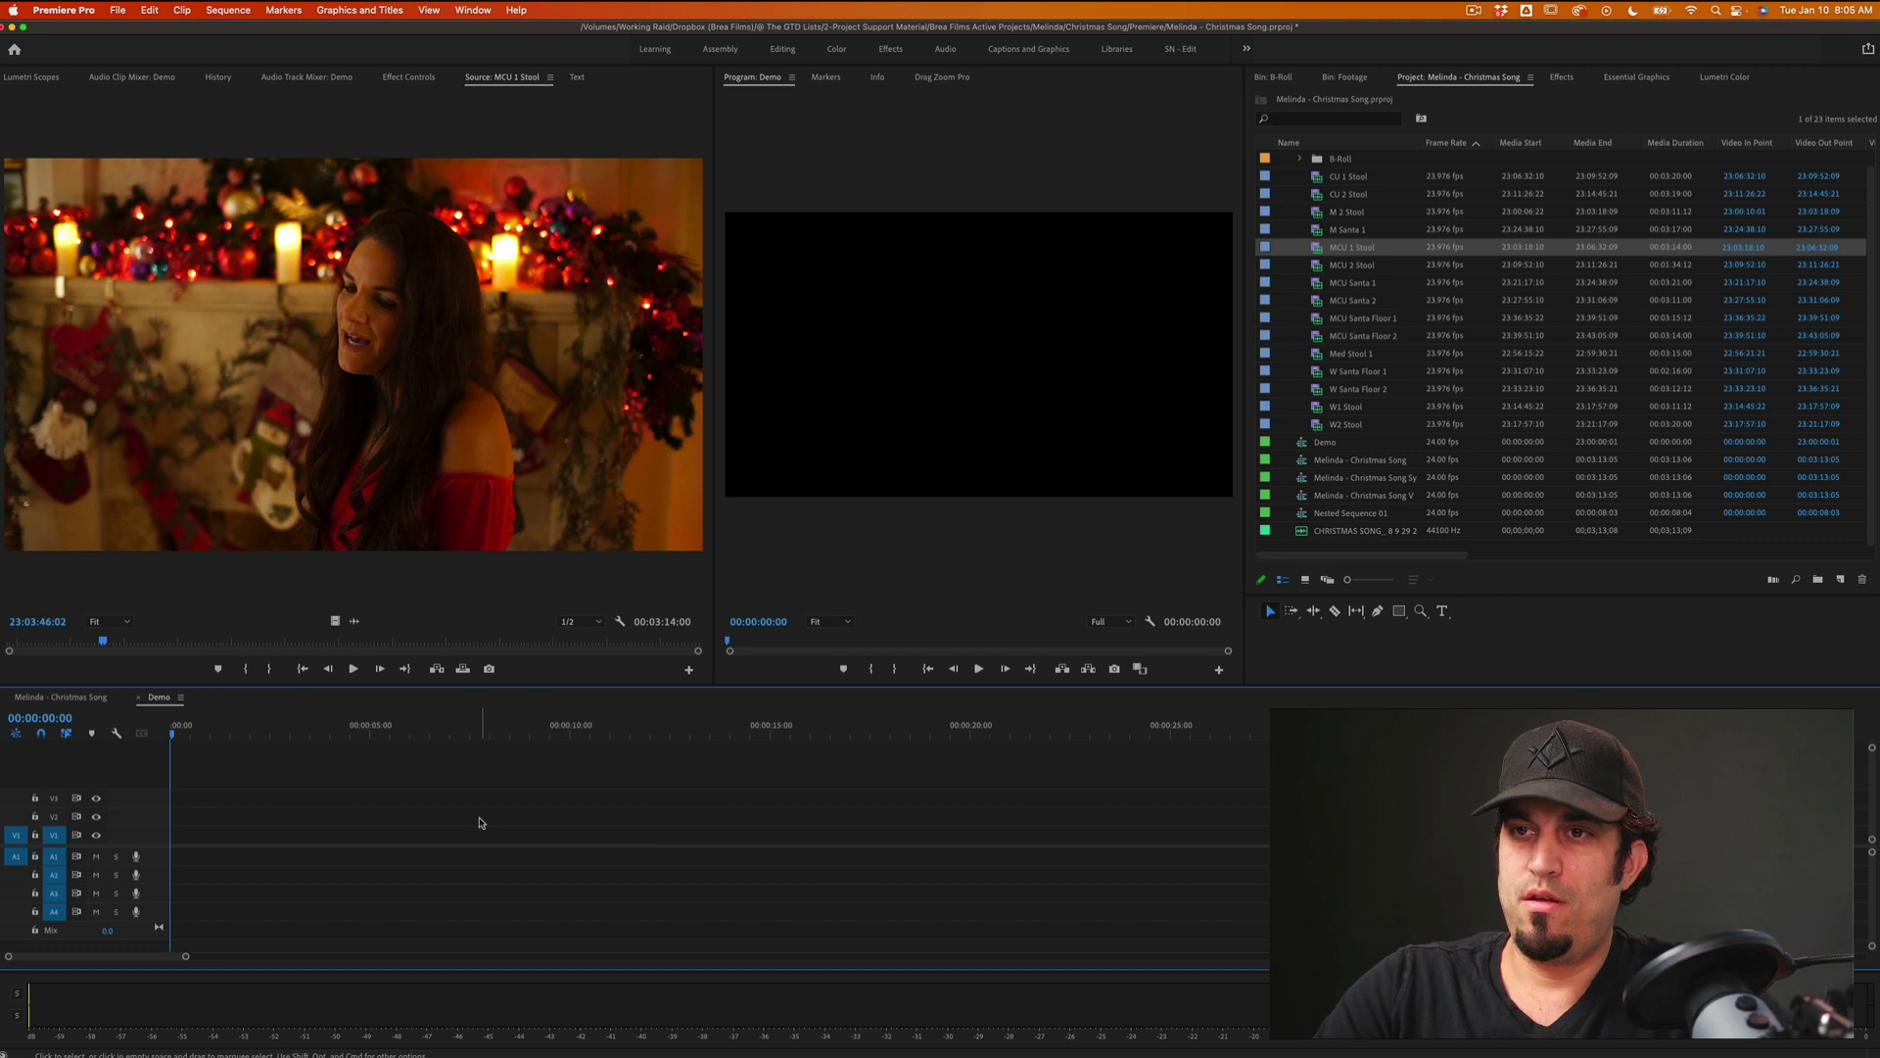
key("backslash")
key("z")
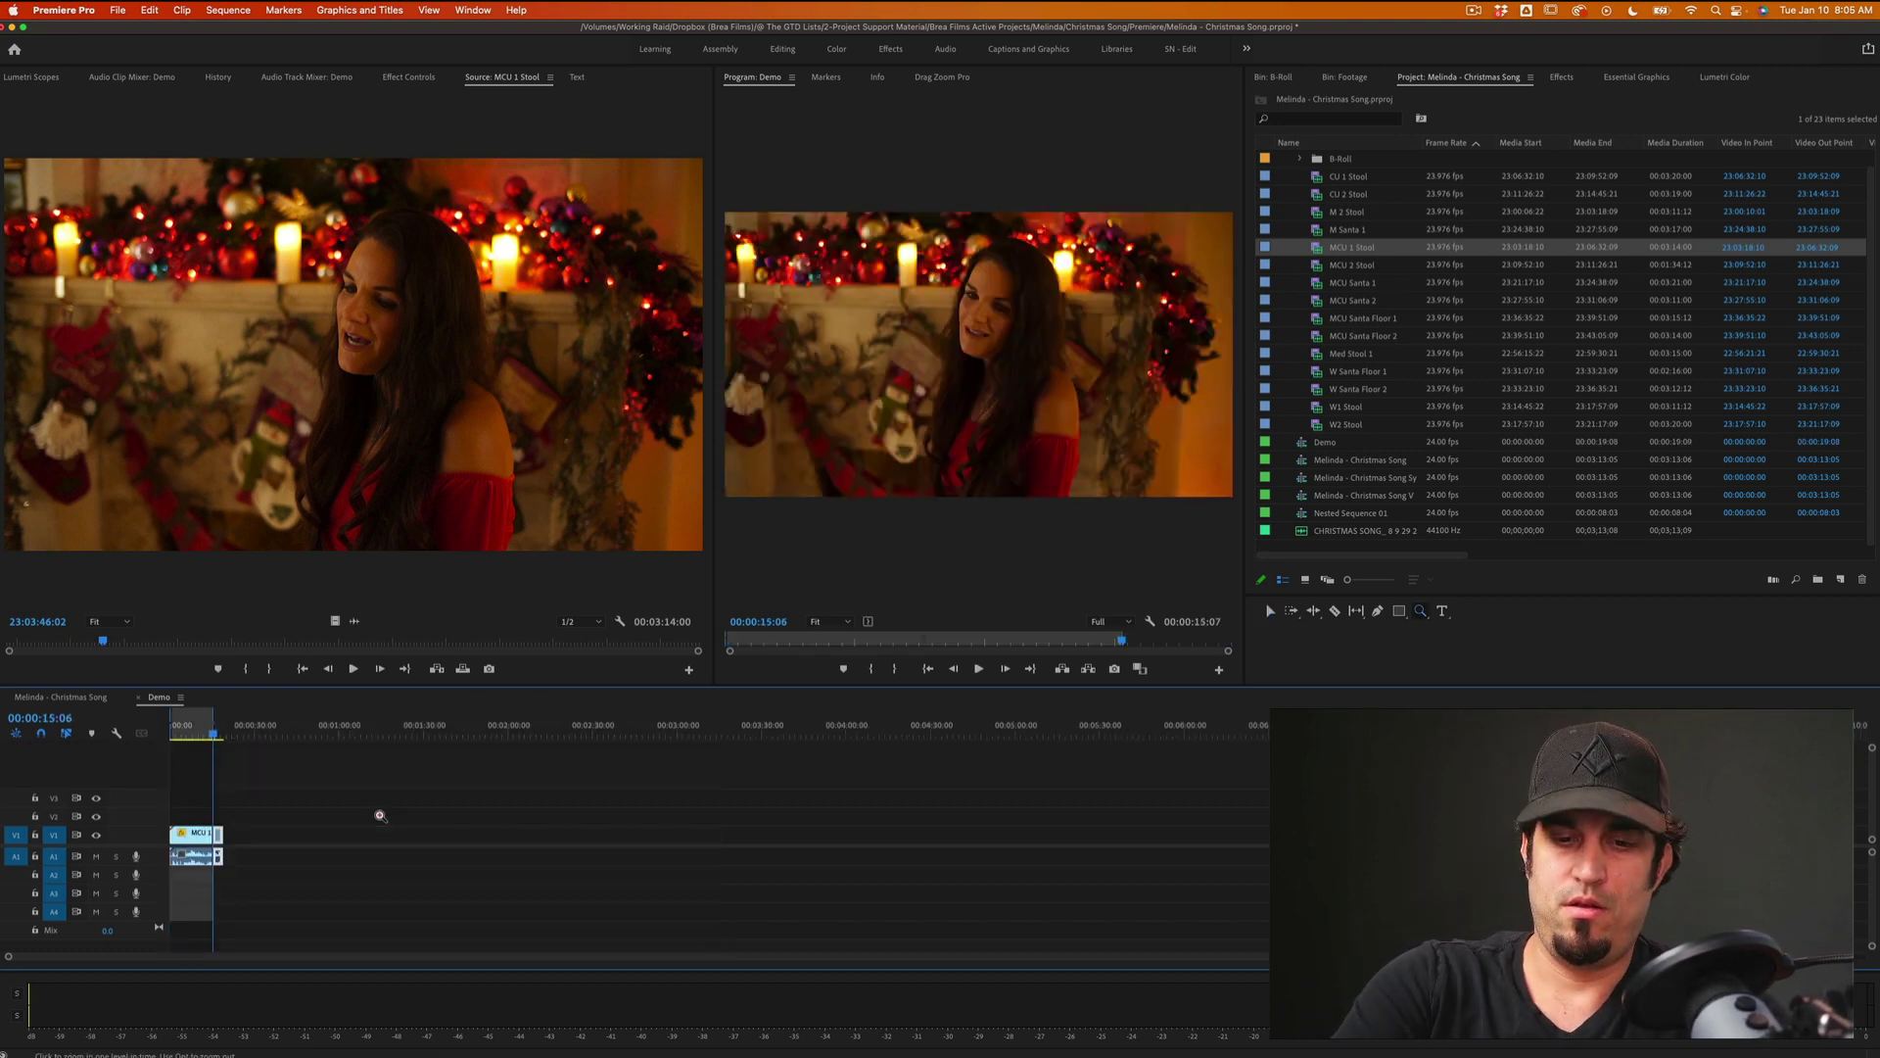
key("super+z")
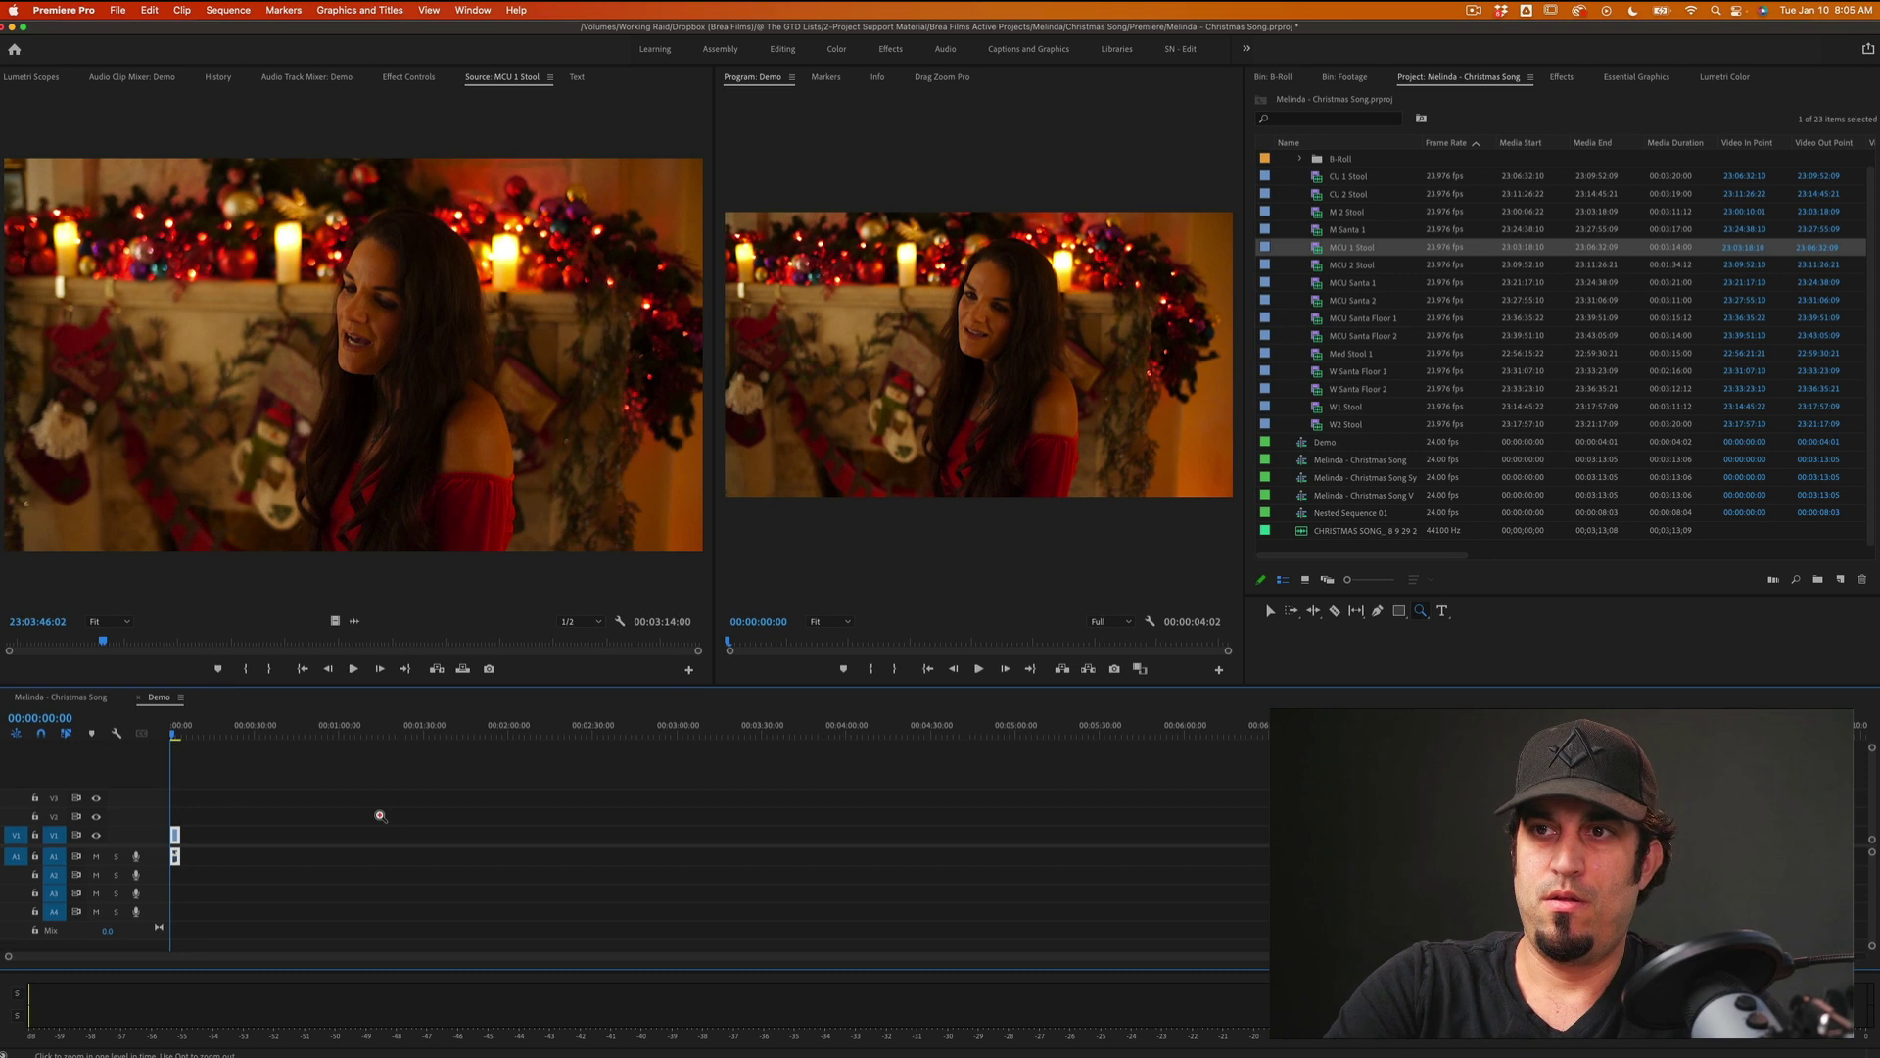
left_click(234, 834)
key("v")
key("backslash")
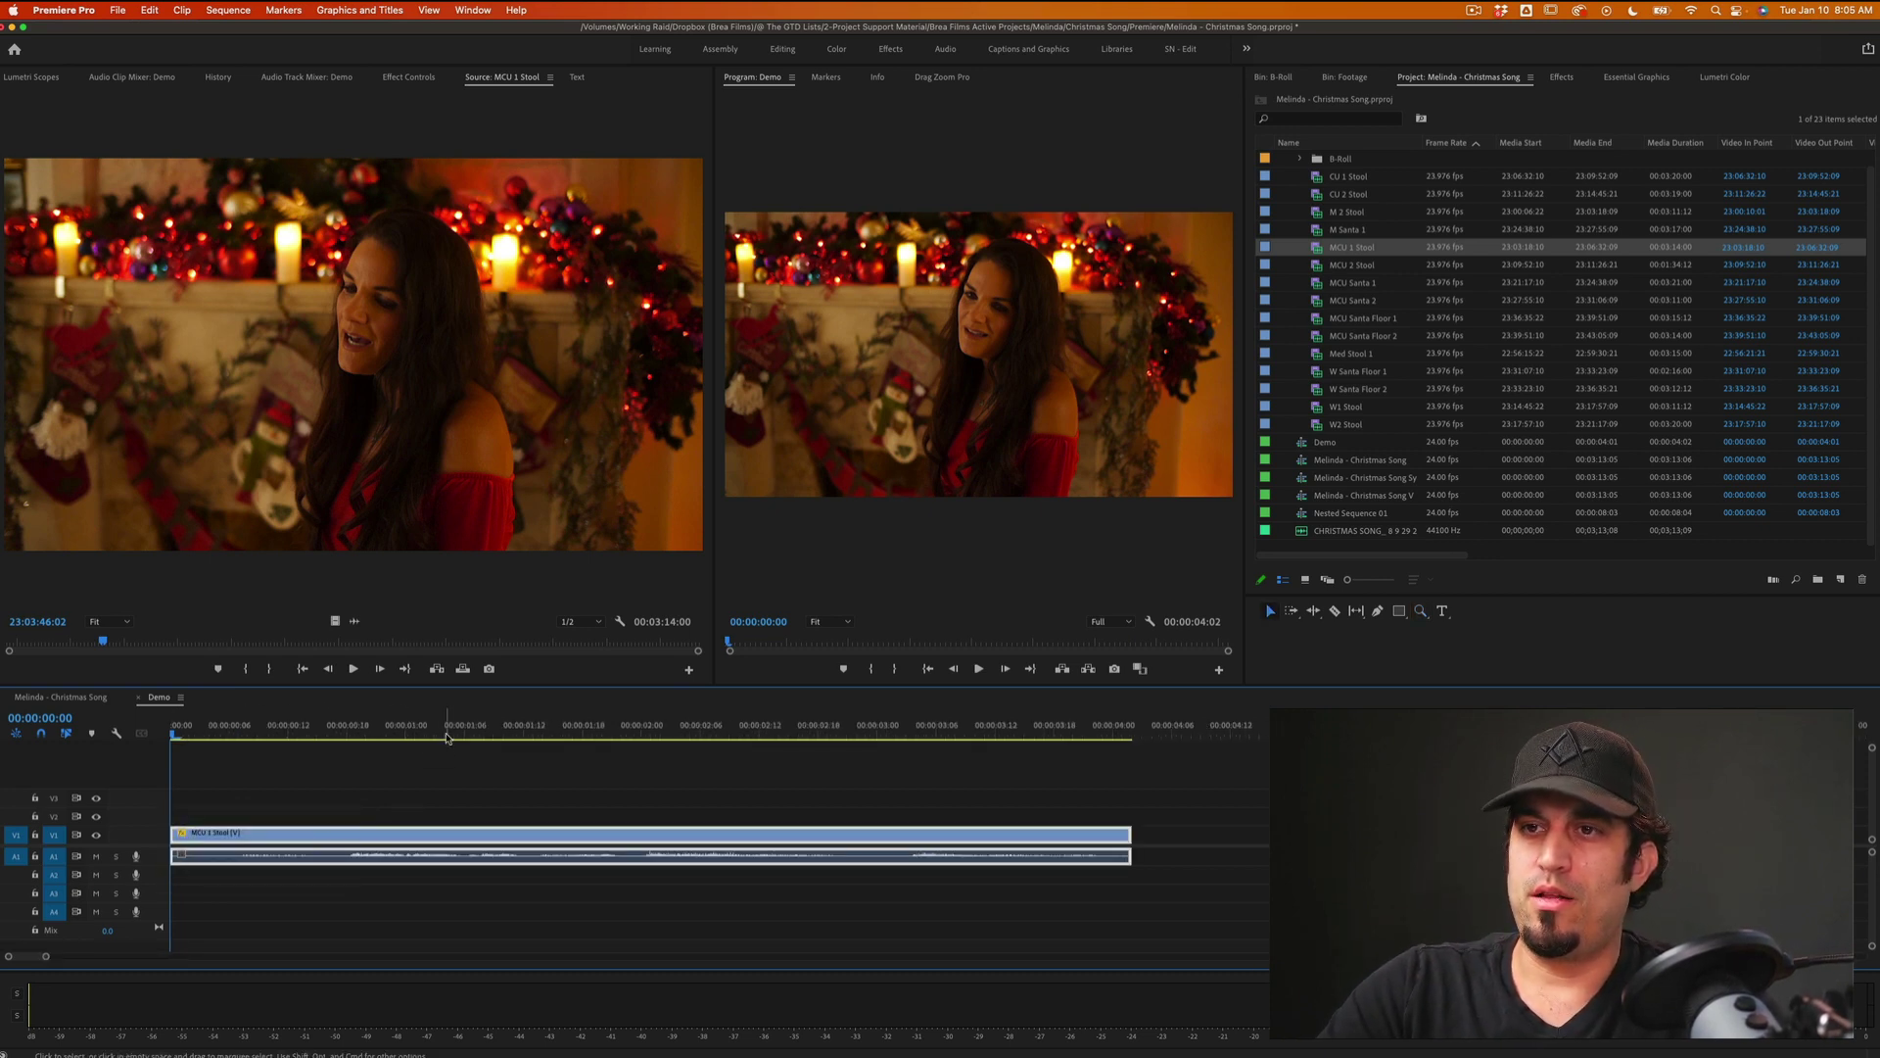
key("space")
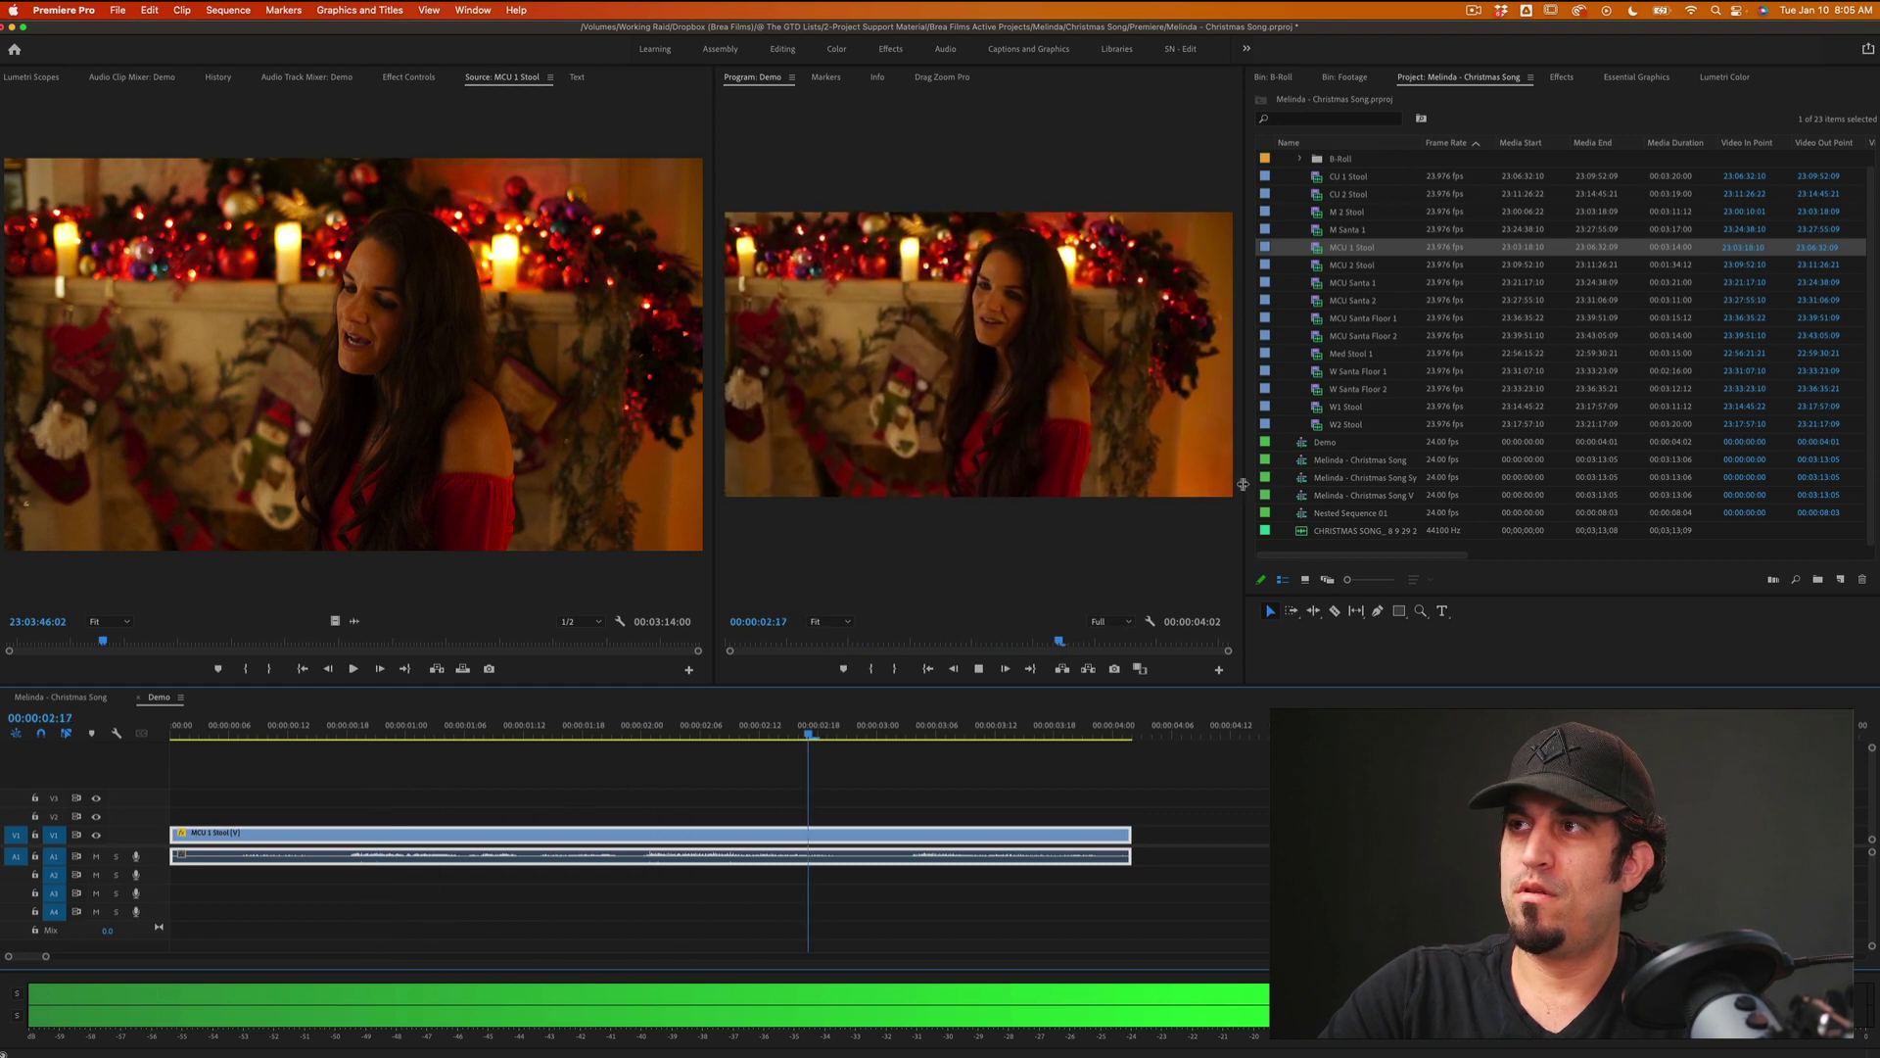
Step: Resize the Program monitor and Project panel, return to the sequence start, and show the Effects panel
left_click_drag(1249, 587, 1739, 587)
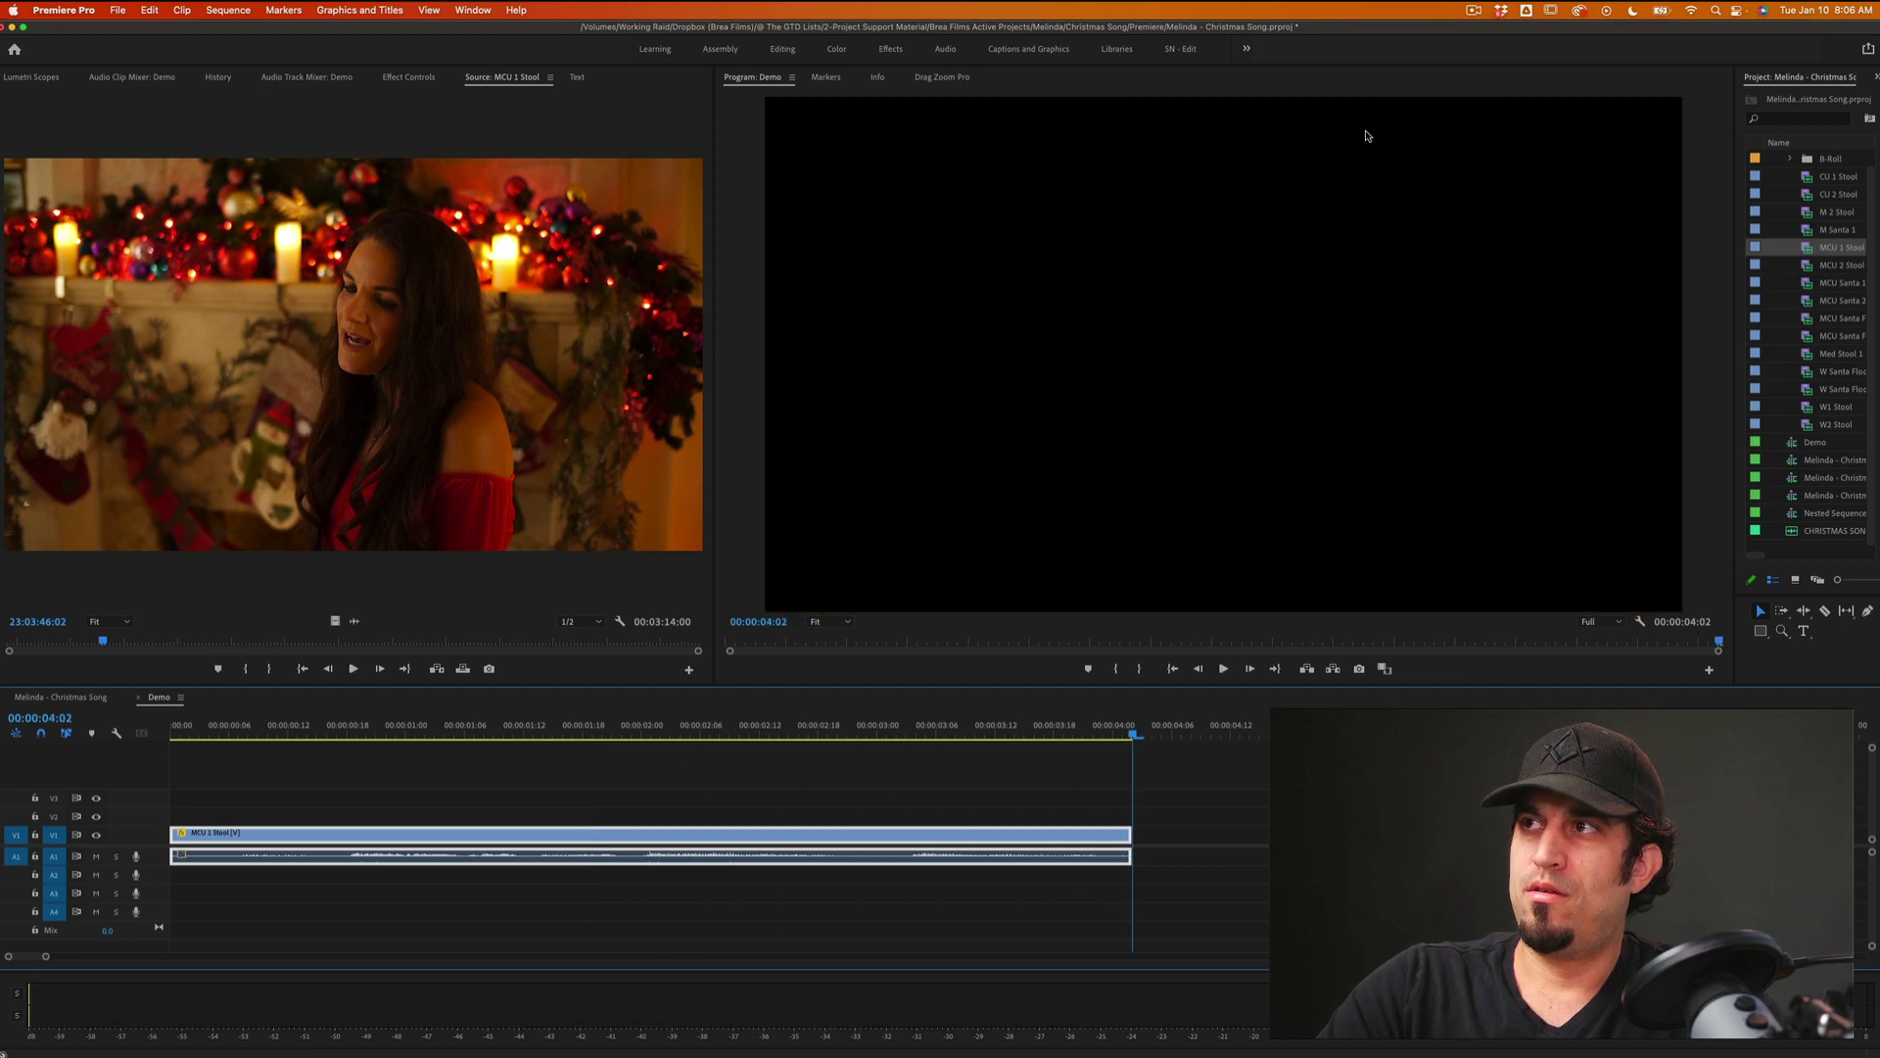
key("Home")
left_click(525, 768)
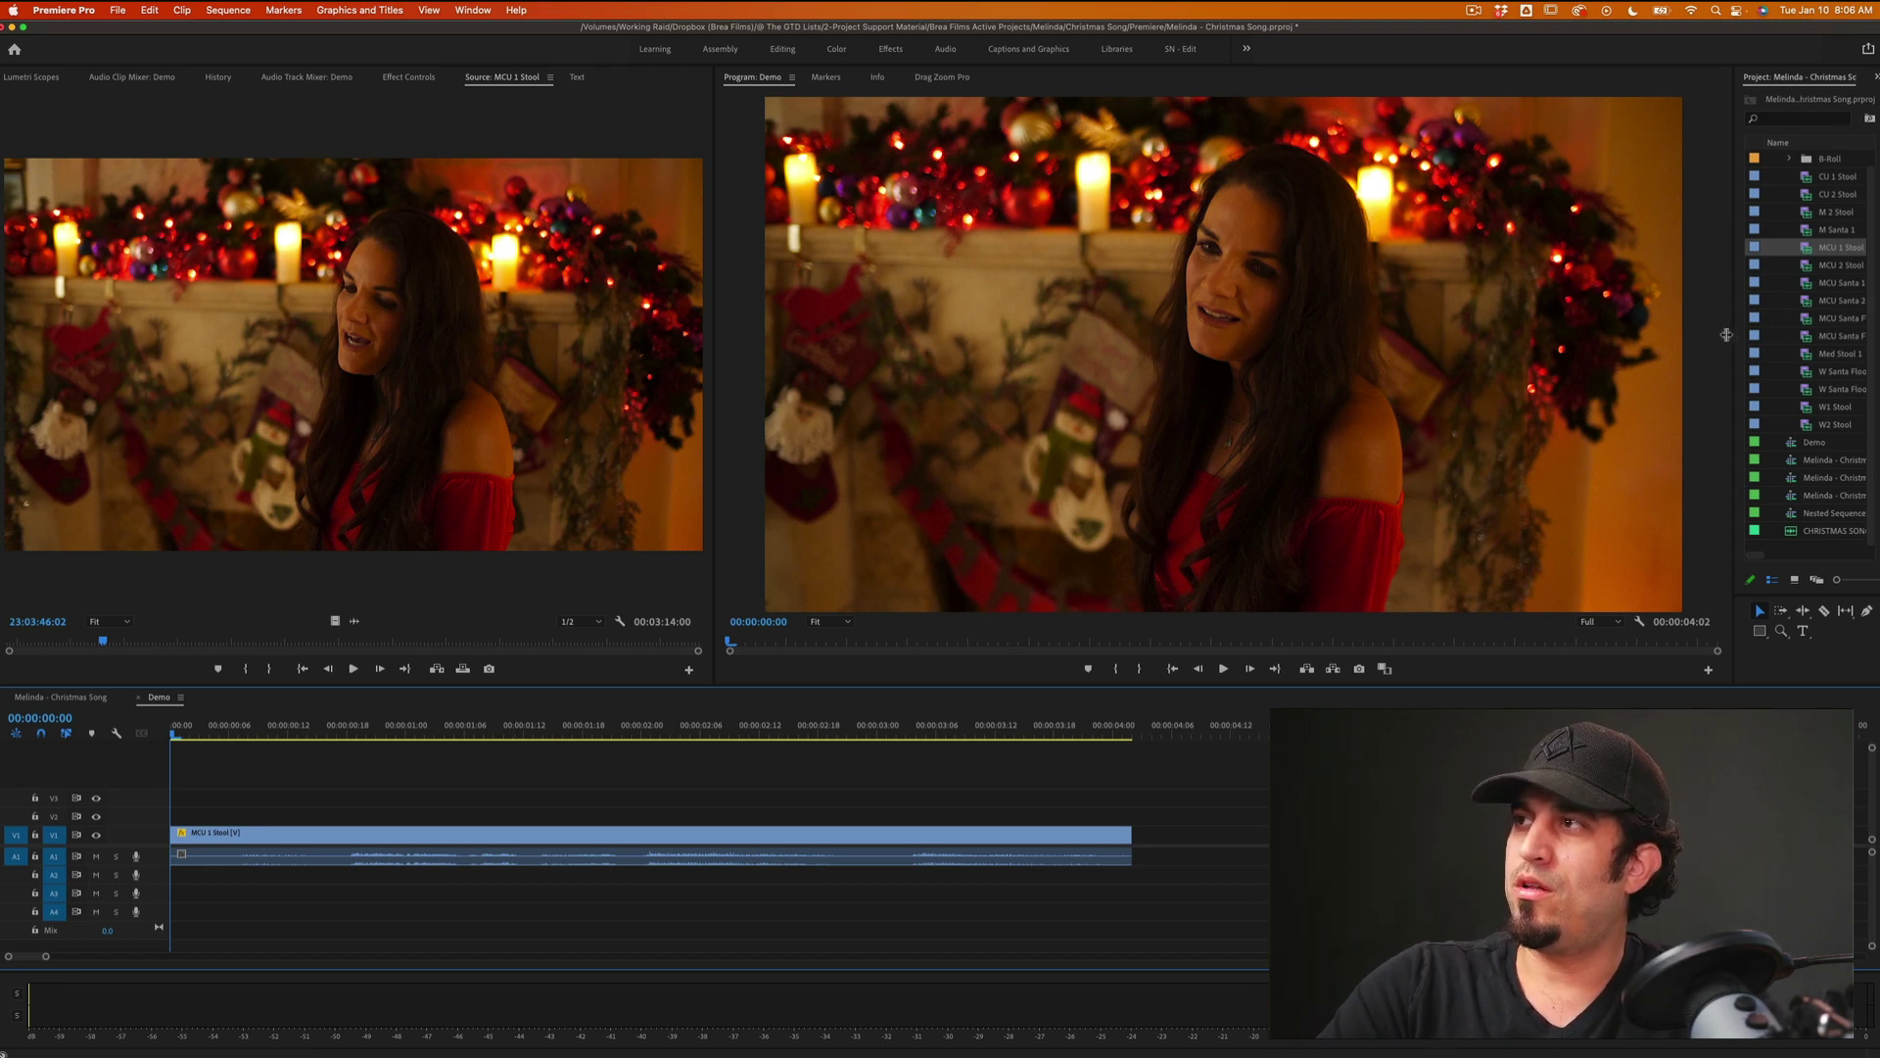
left_click_drag(1734, 340, 1608, 348)
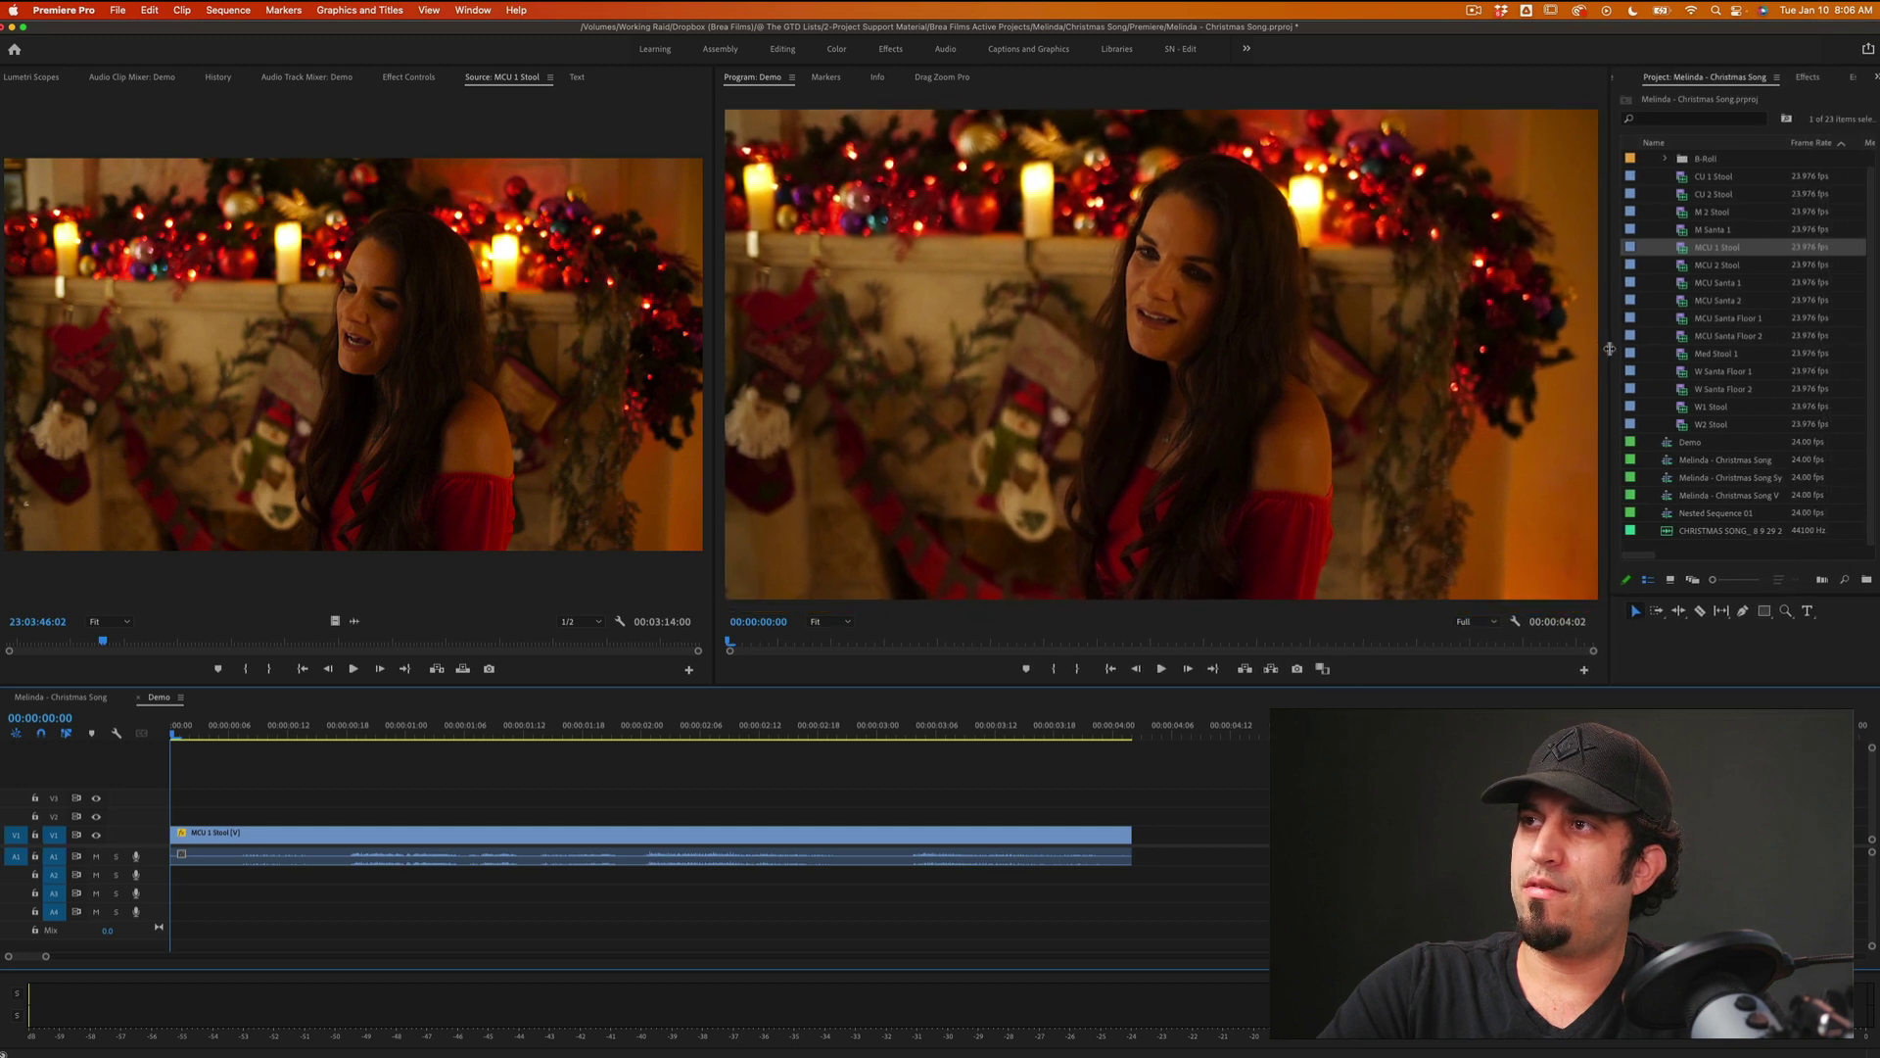
left_click(1674, 119)
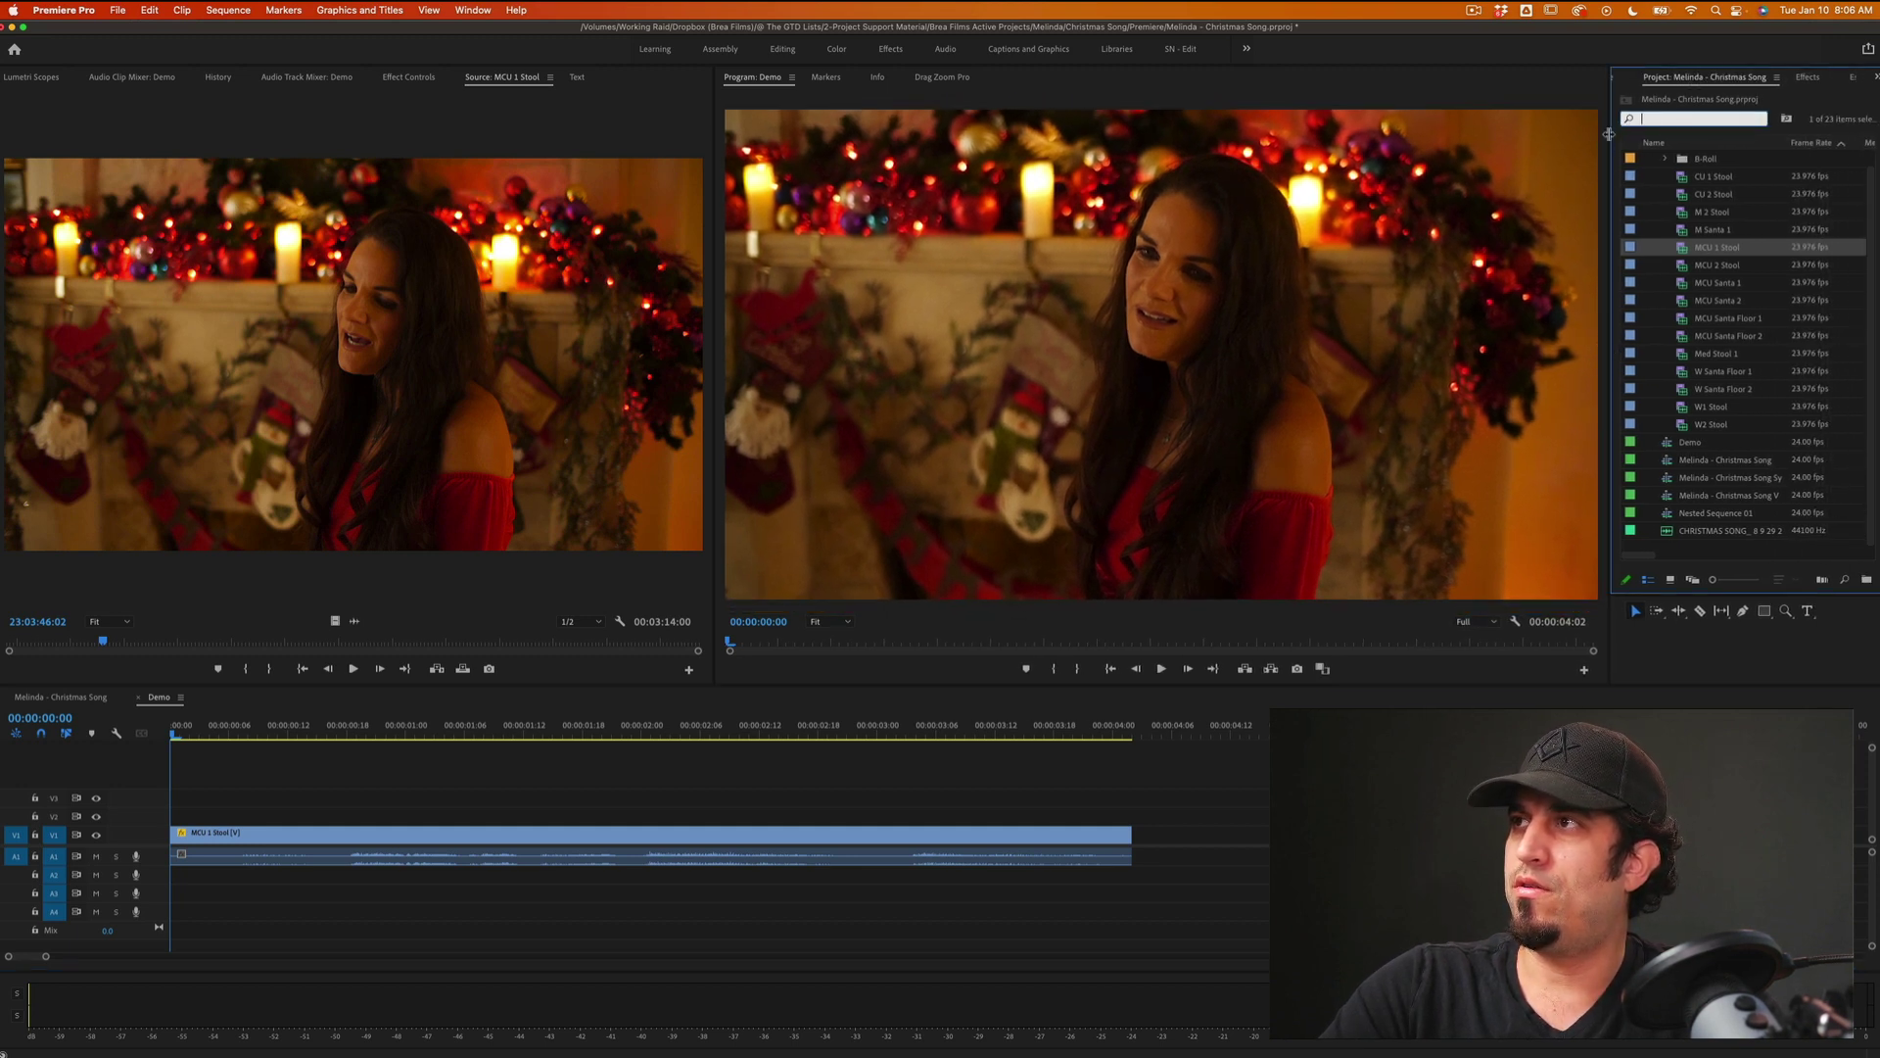
left_click_drag(1609, 134, 1400, 134)
left_click(1645, 78)
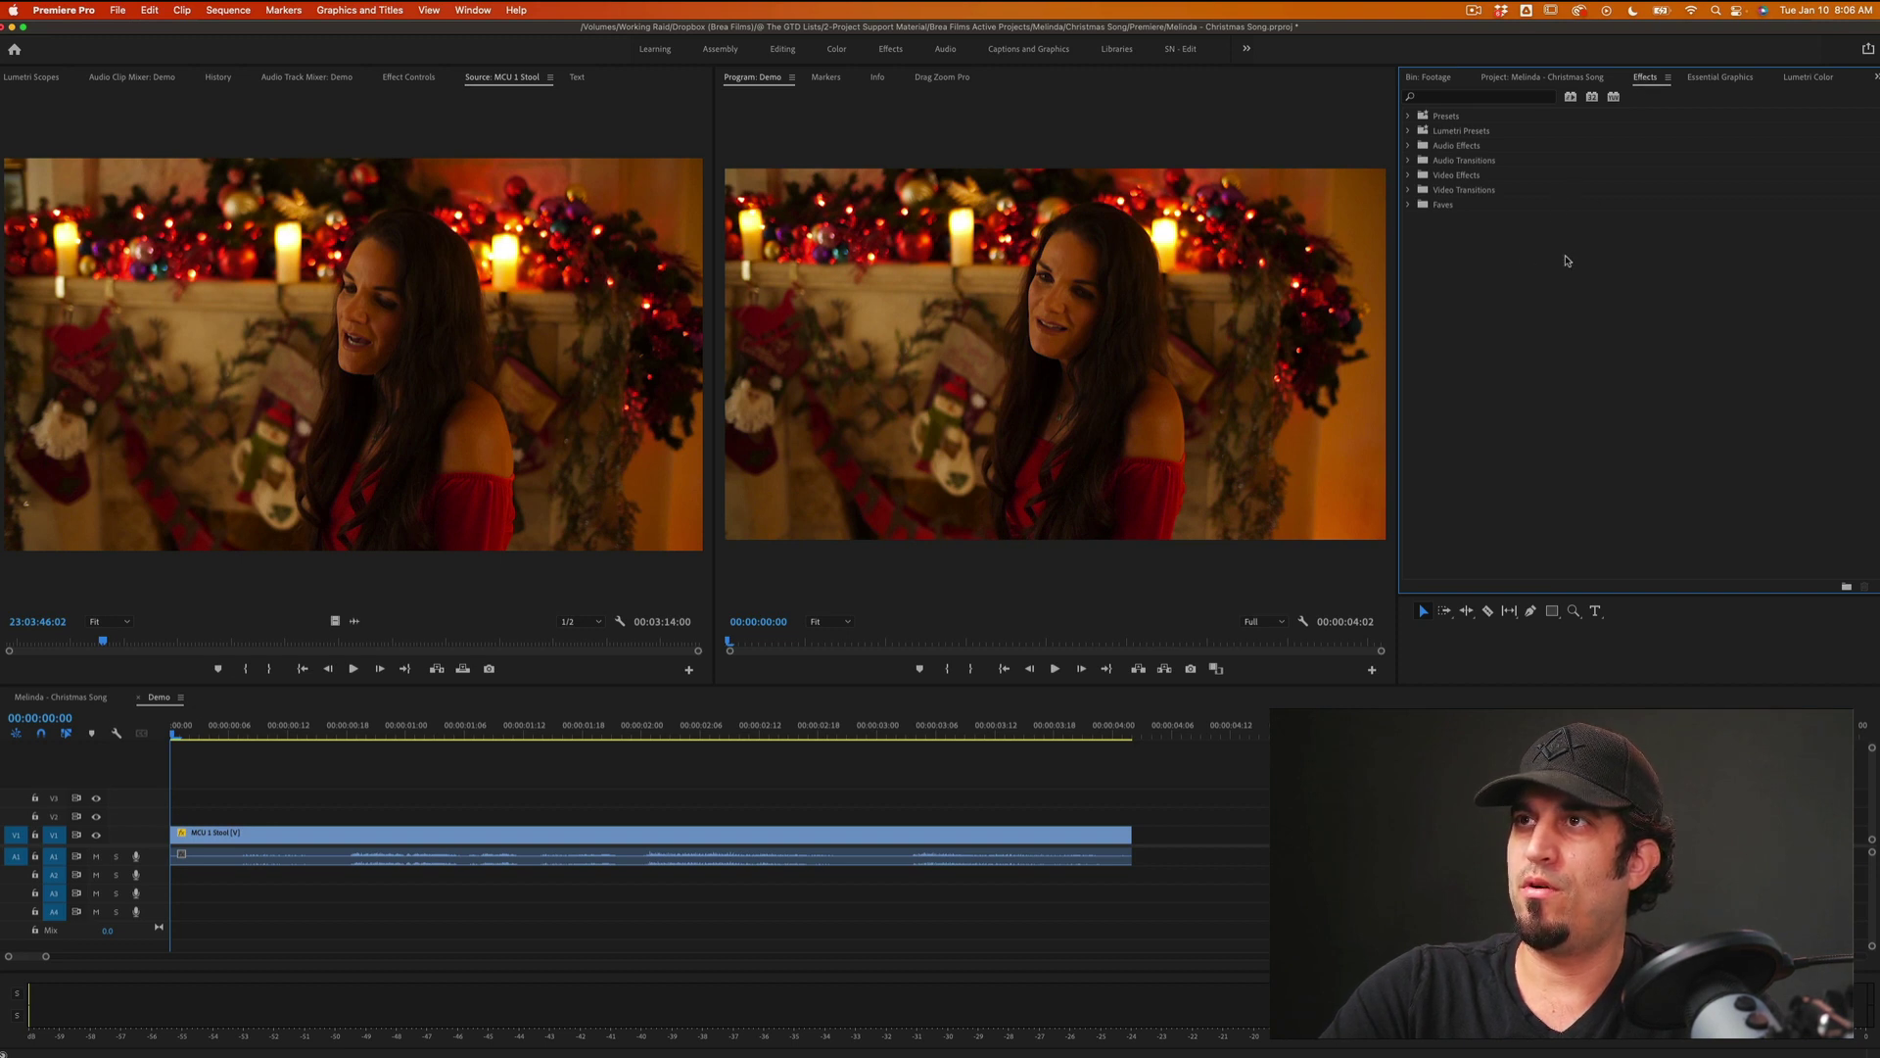
Step: Search the effects for 'warp' and drag Warp Stabilizer onto the MCU 1 Stool clip
left_click(473, 10)
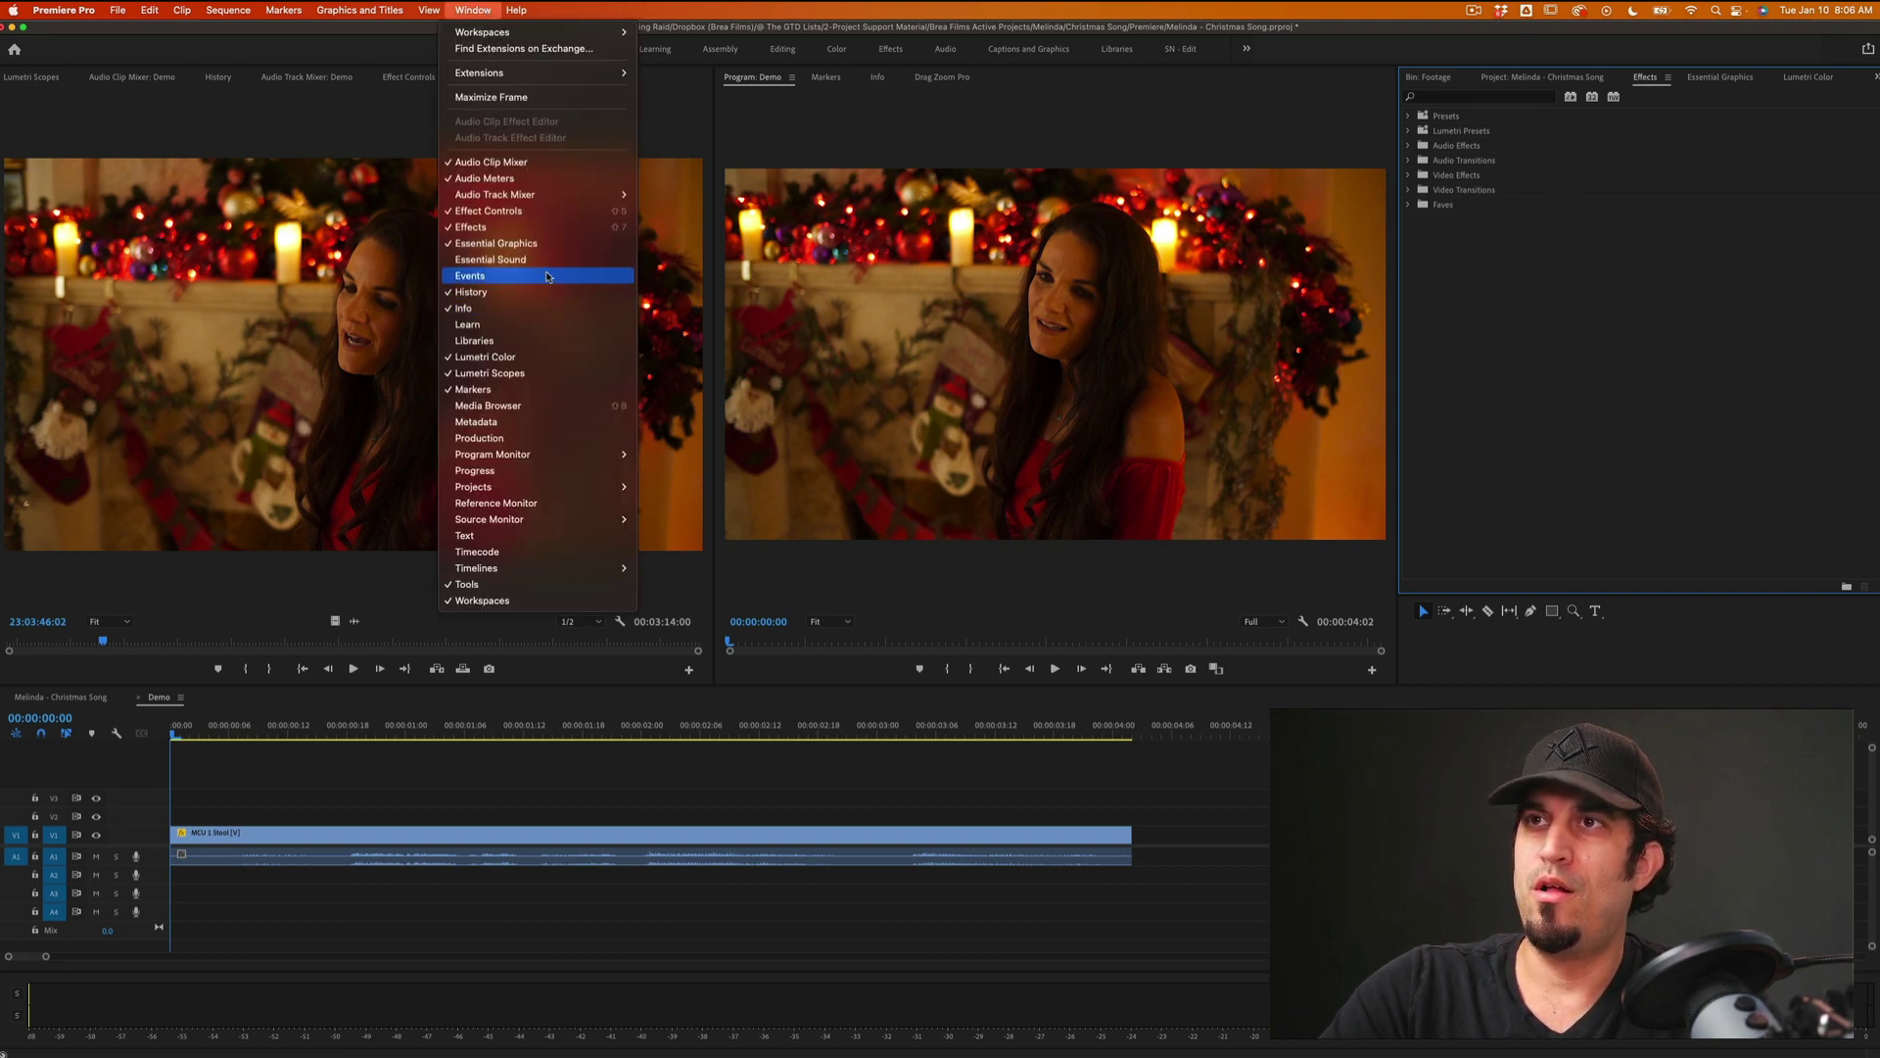
left_click(1714, 102)
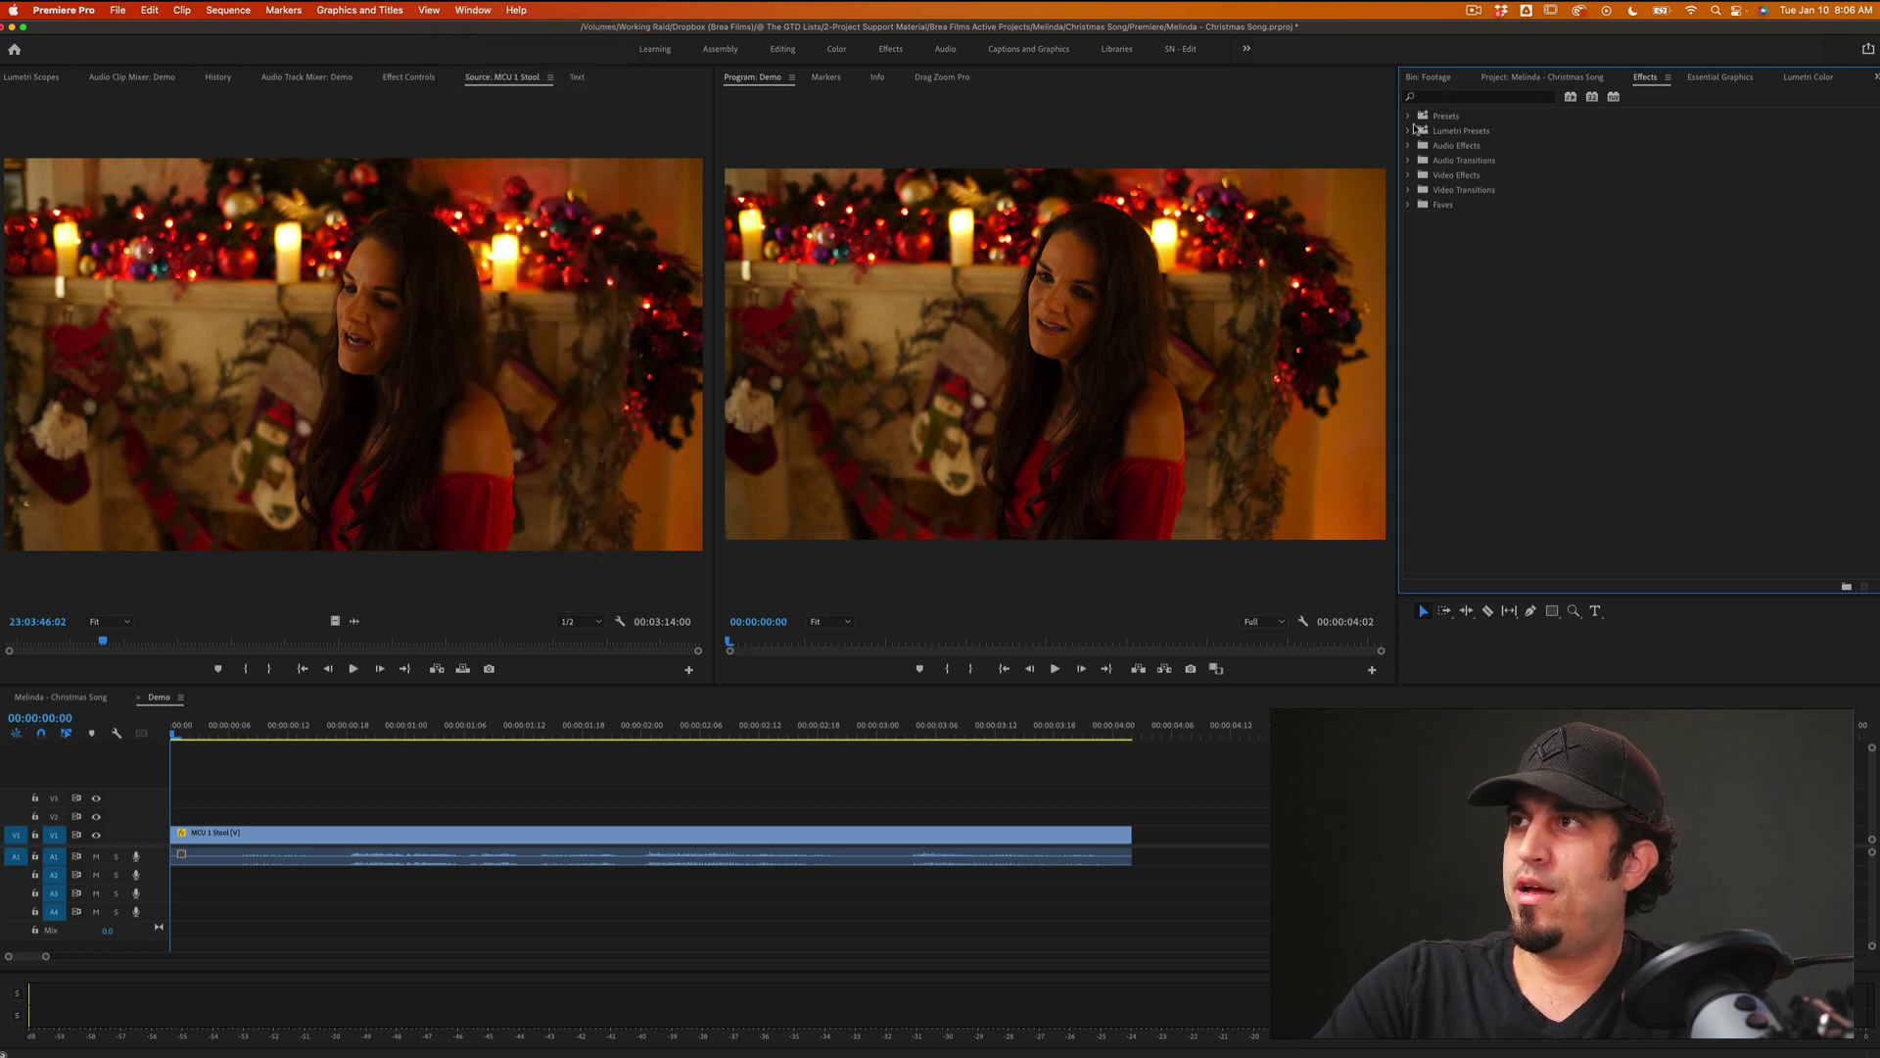
left_click(1448, 99)
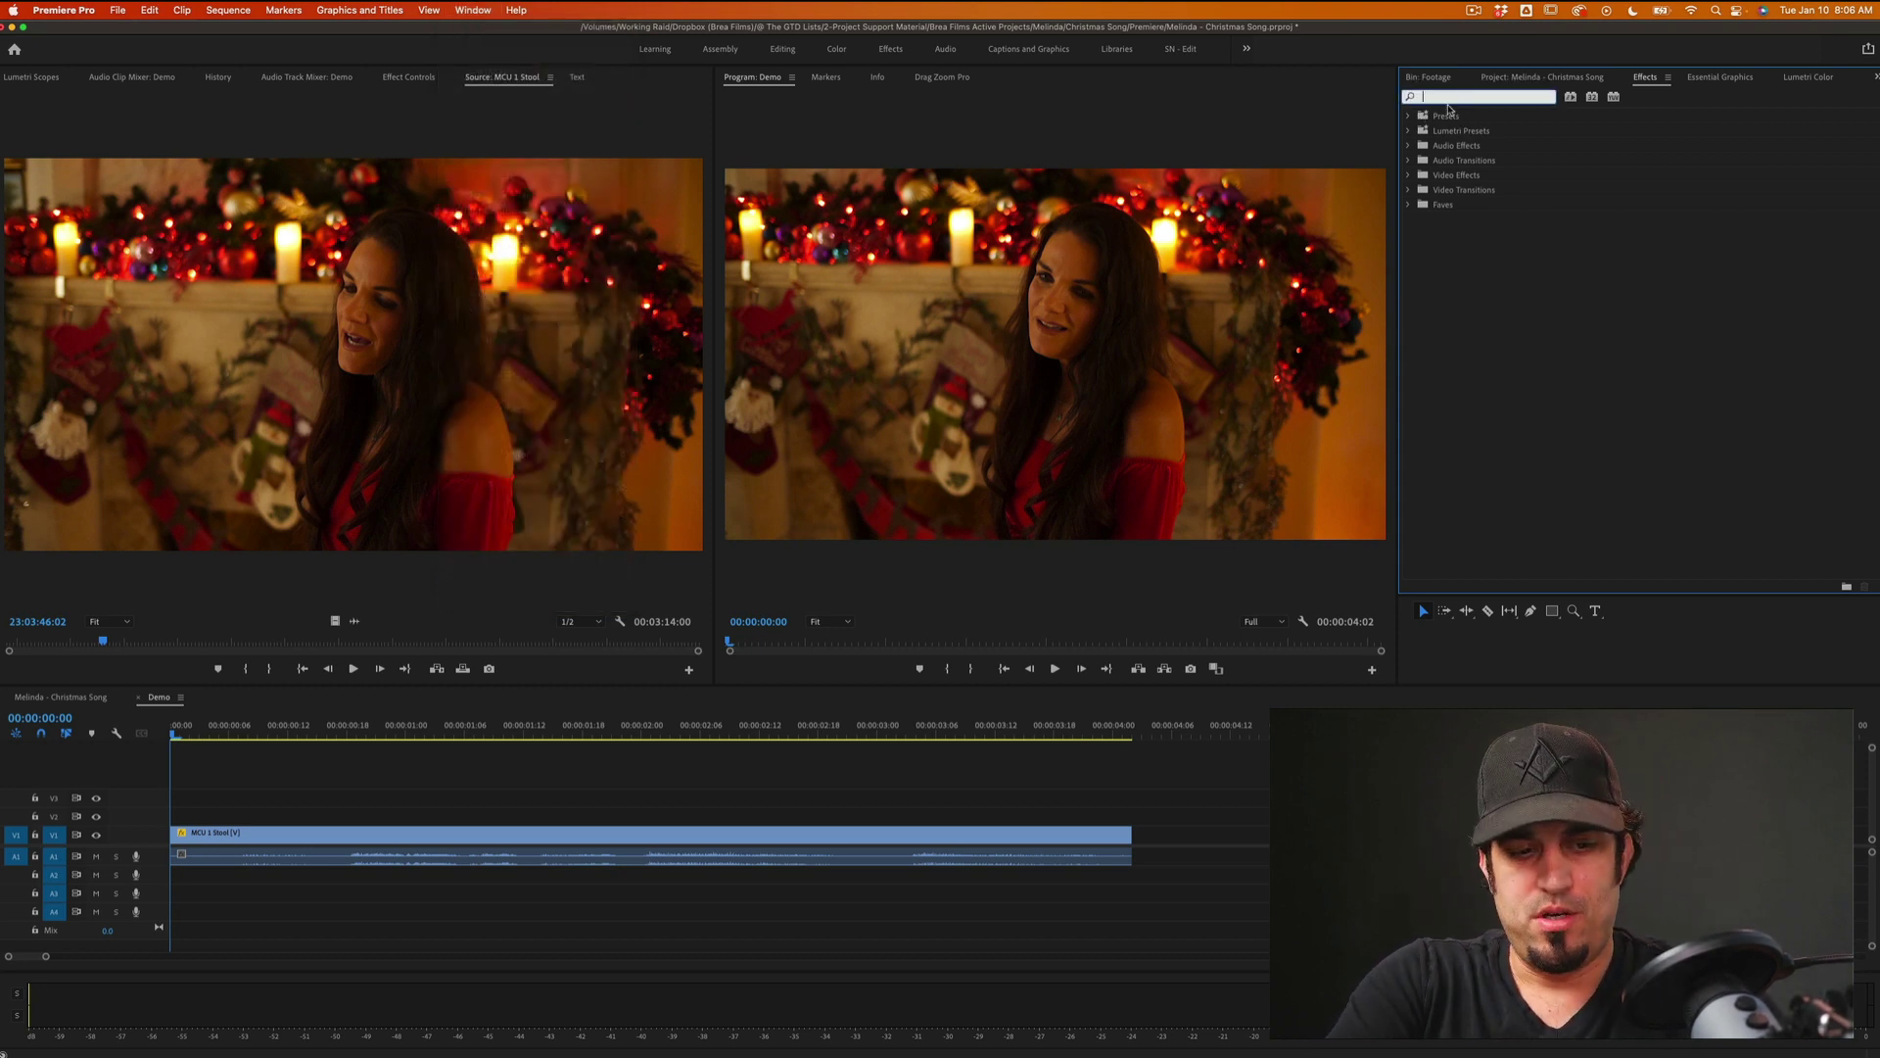
type("warp")
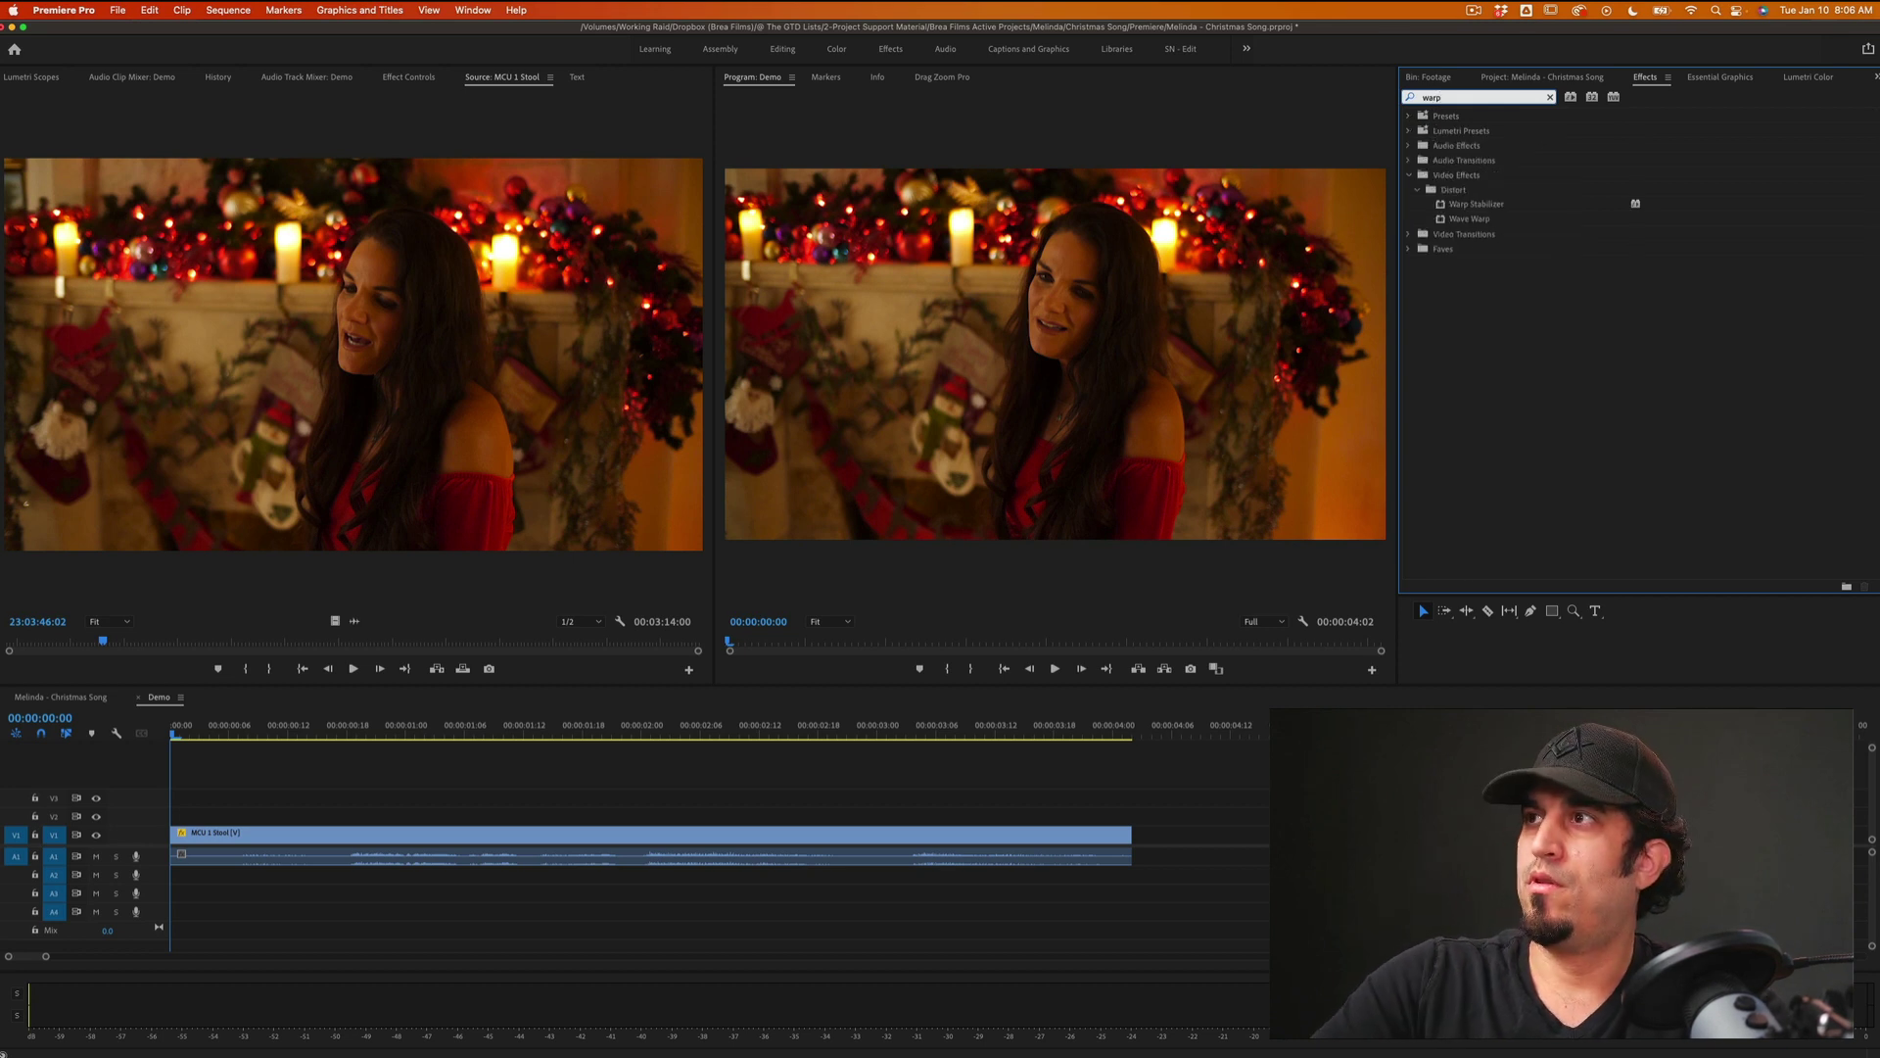
left_click(1497, 206)
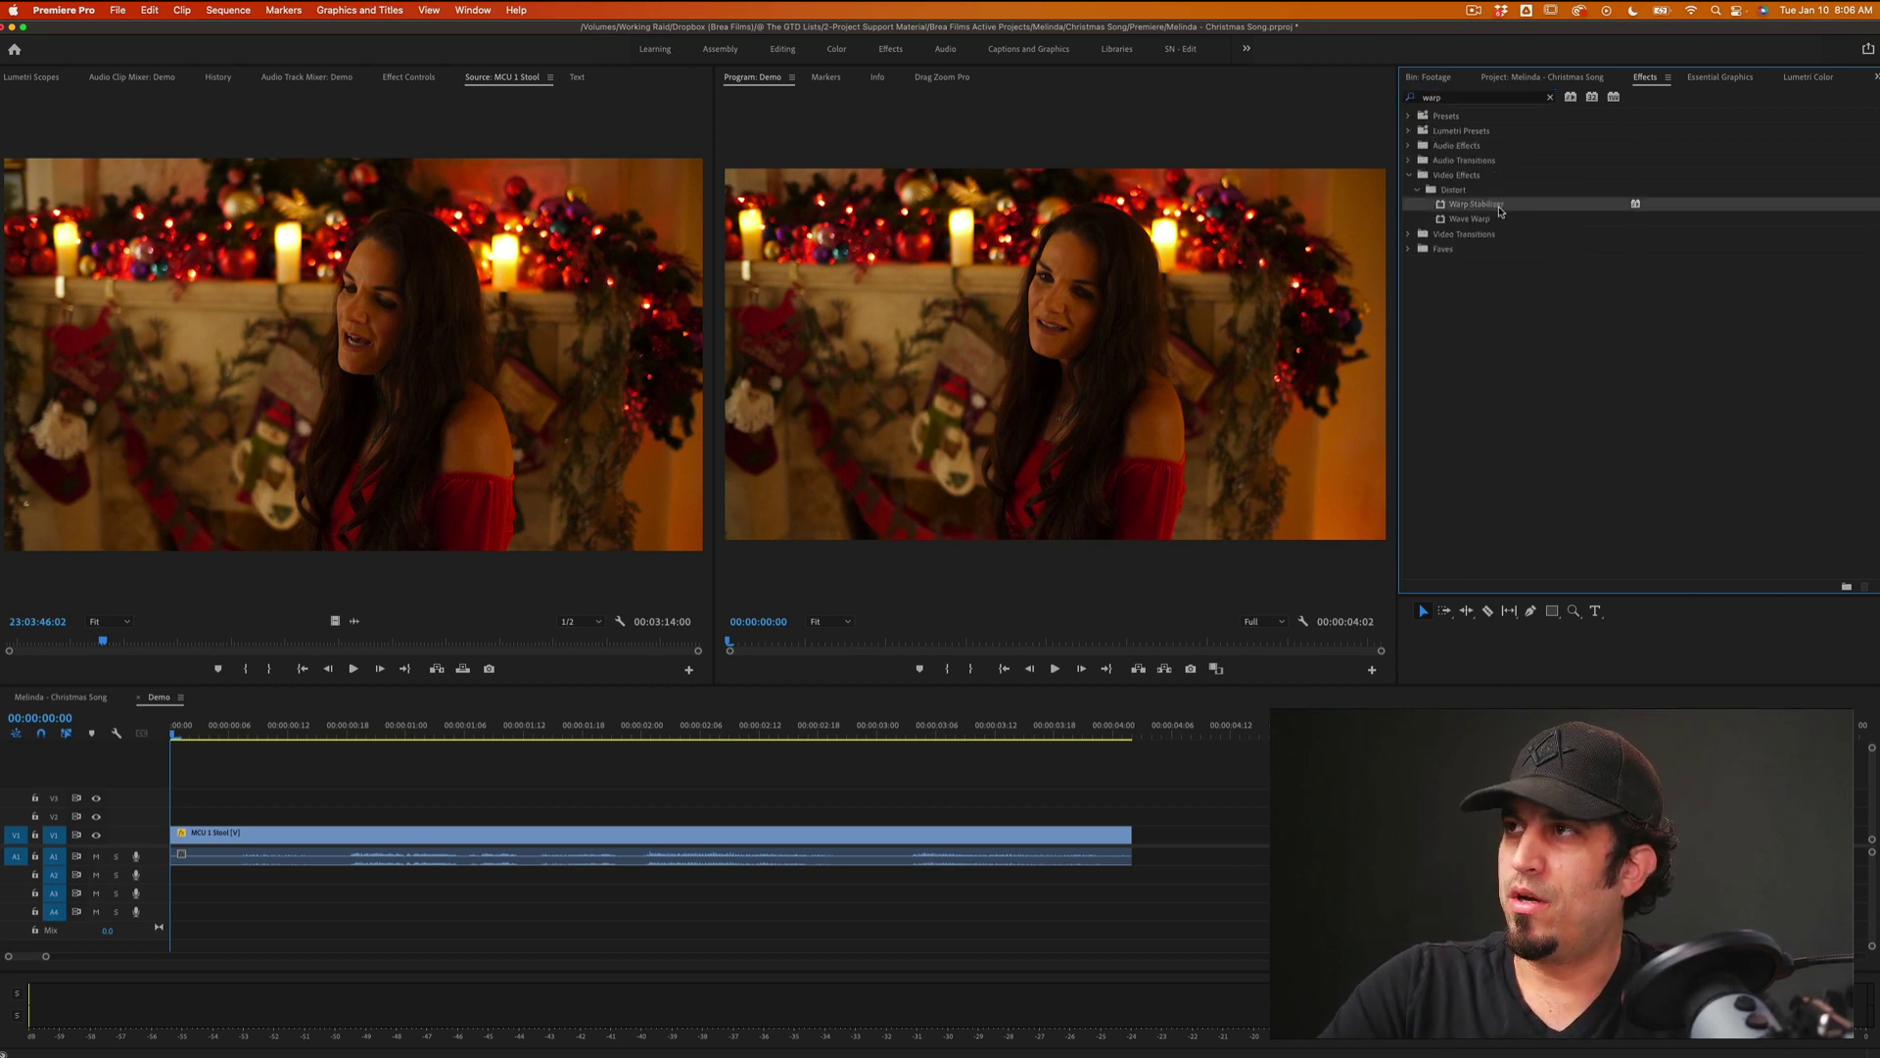
left_click_drag(676, 705, 614, 837)
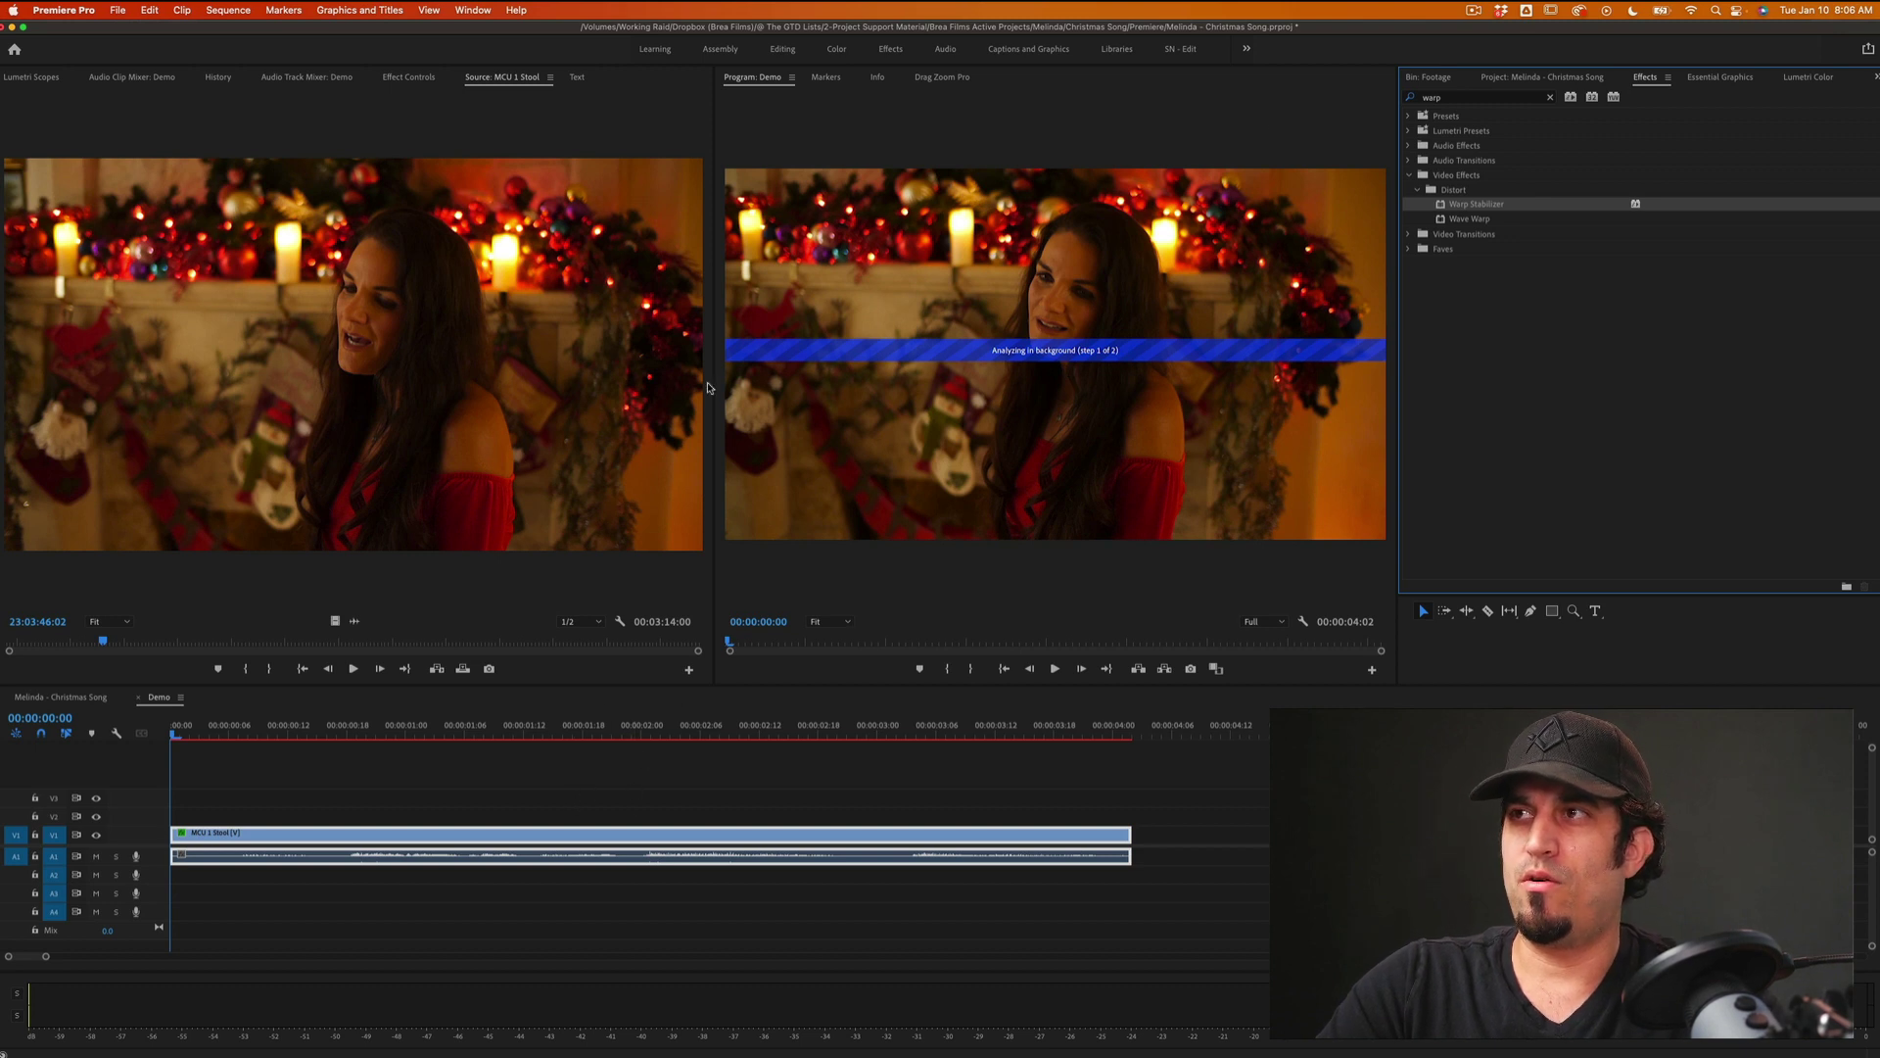
Step: In Effect Controls, keep Smooth Motion as the Warp Stabilizer result and set Smoothness to 2%
left_click(400, 79)
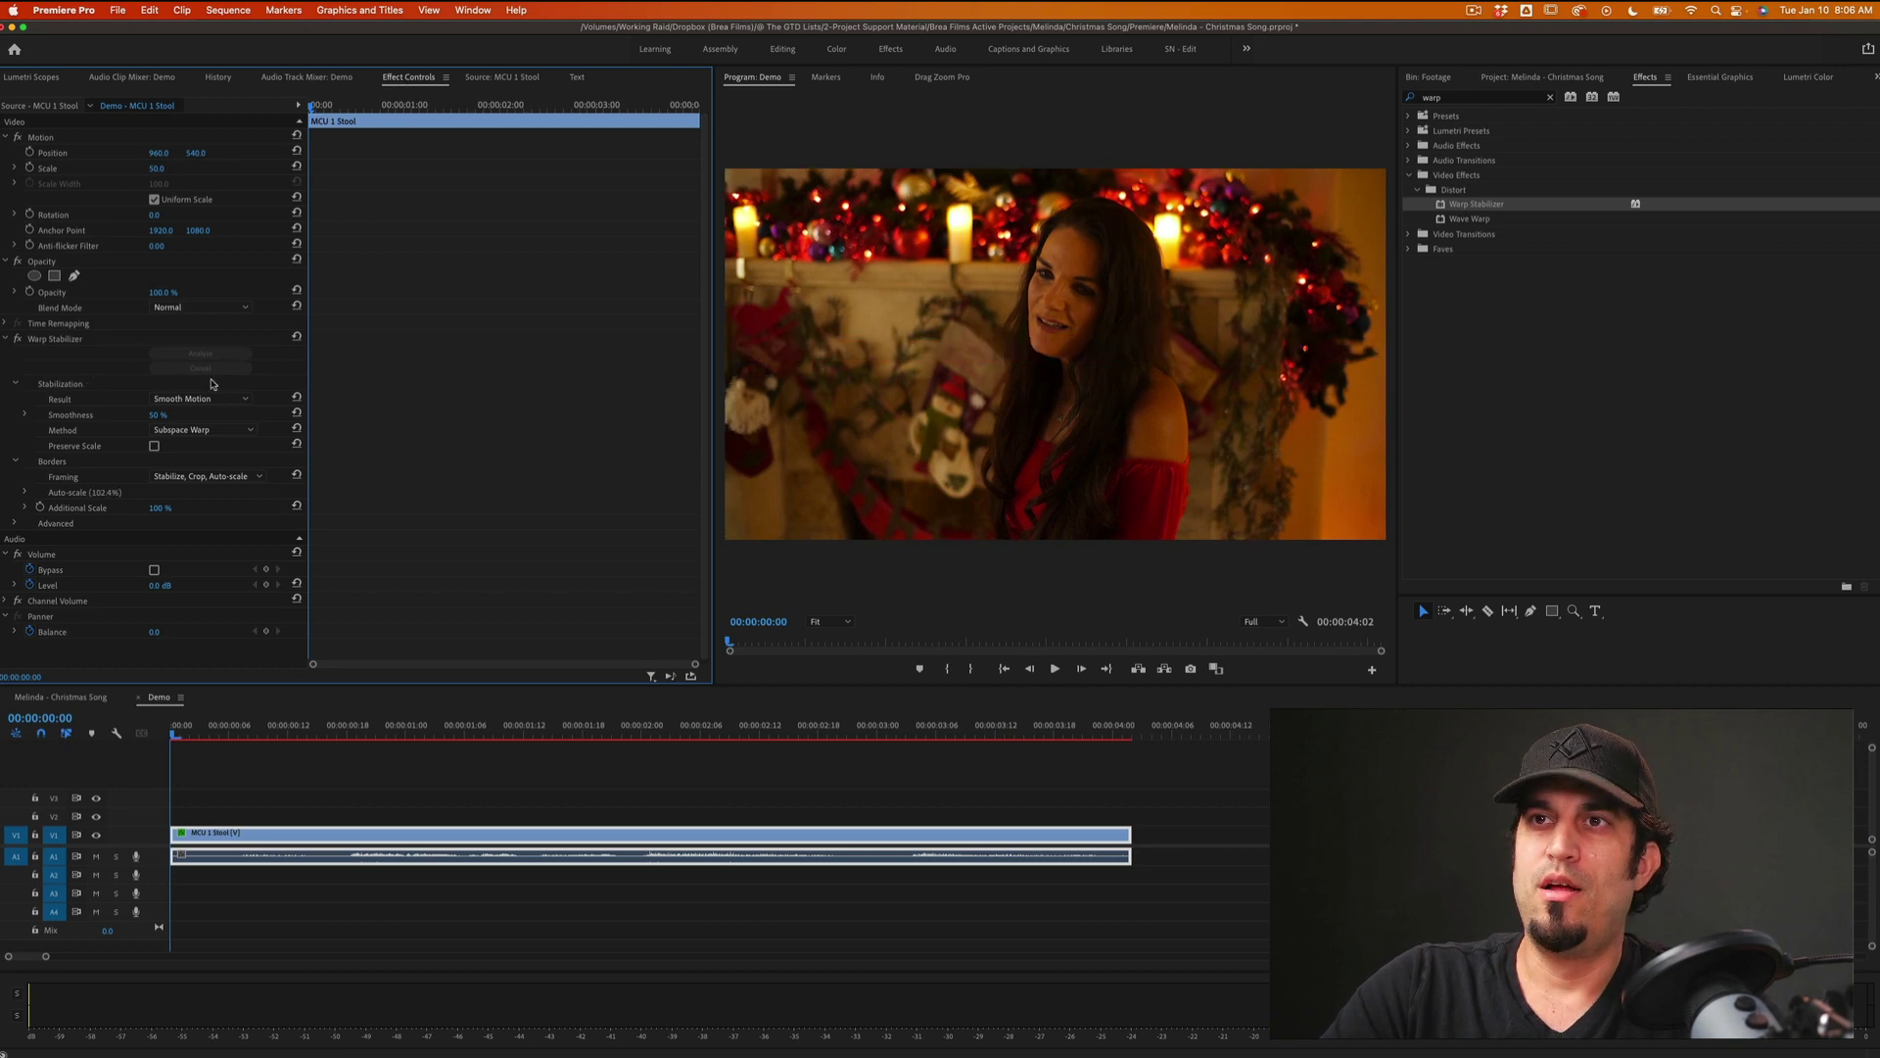
left_click(56, 340)
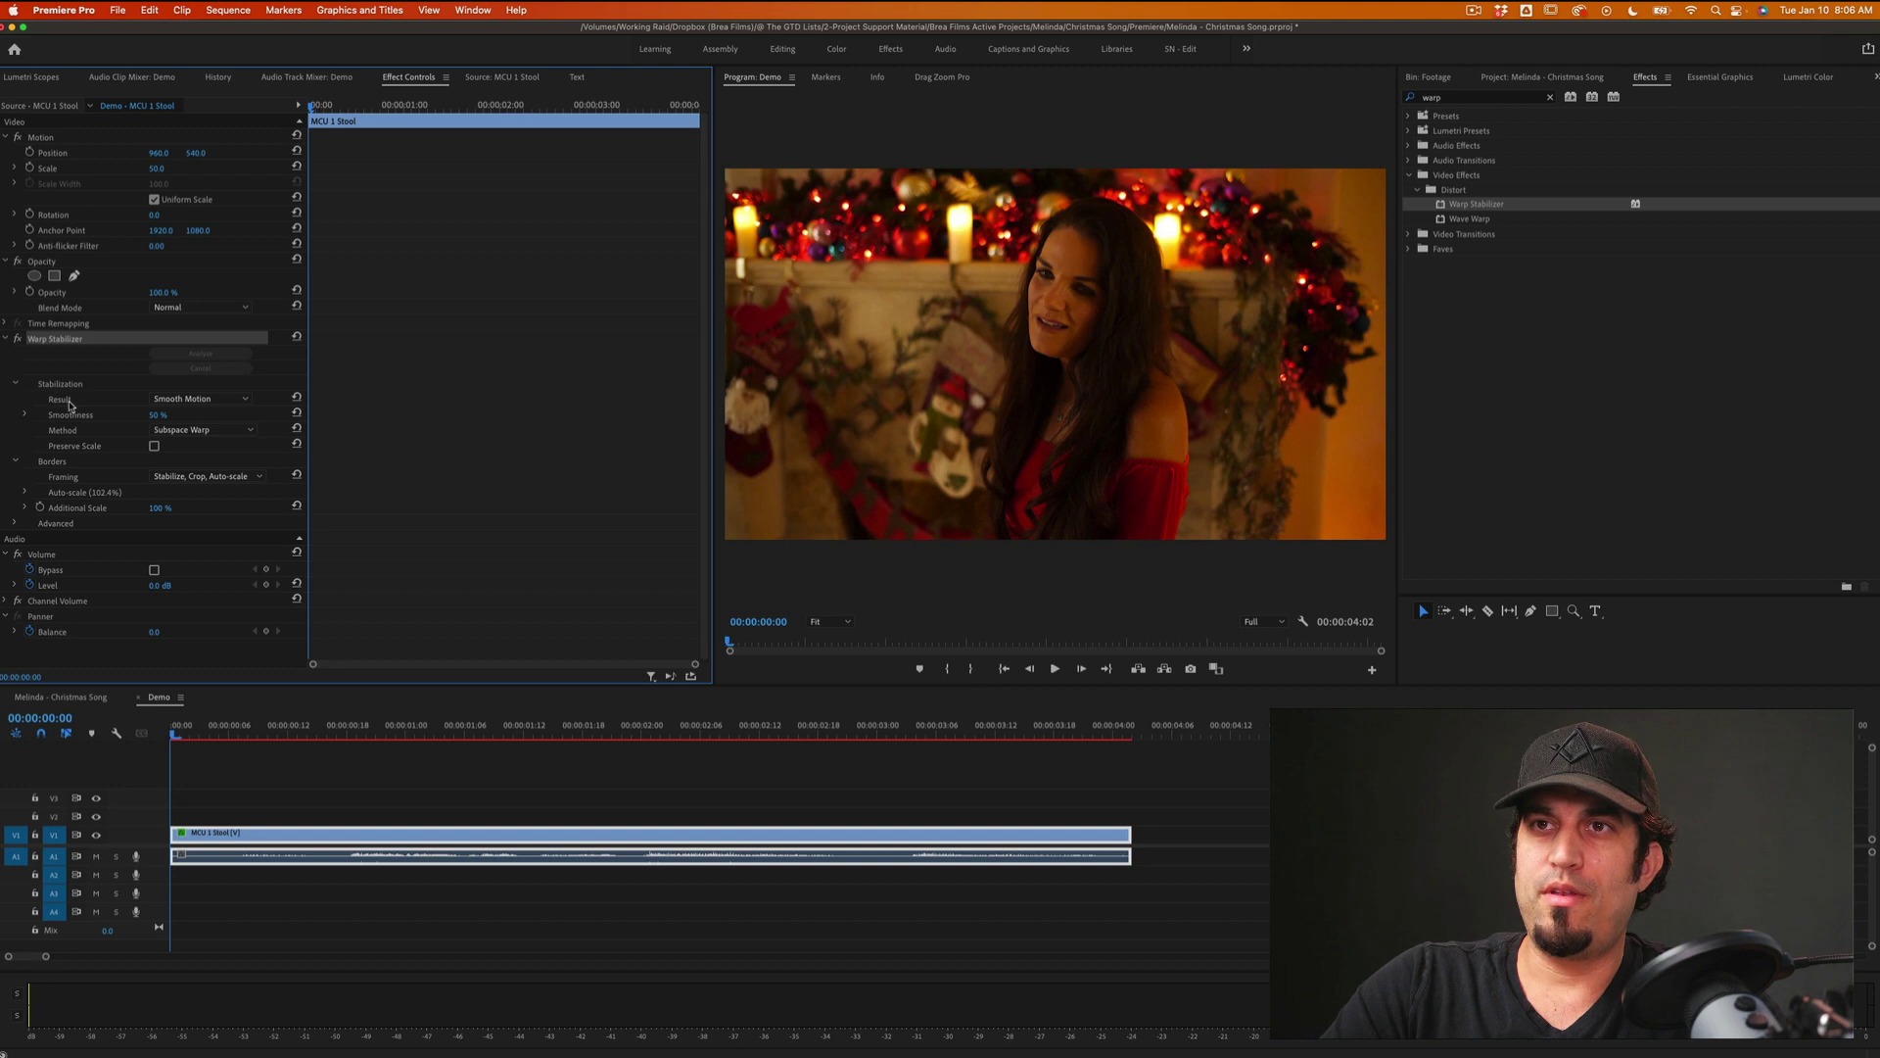
left_click(211, 399)
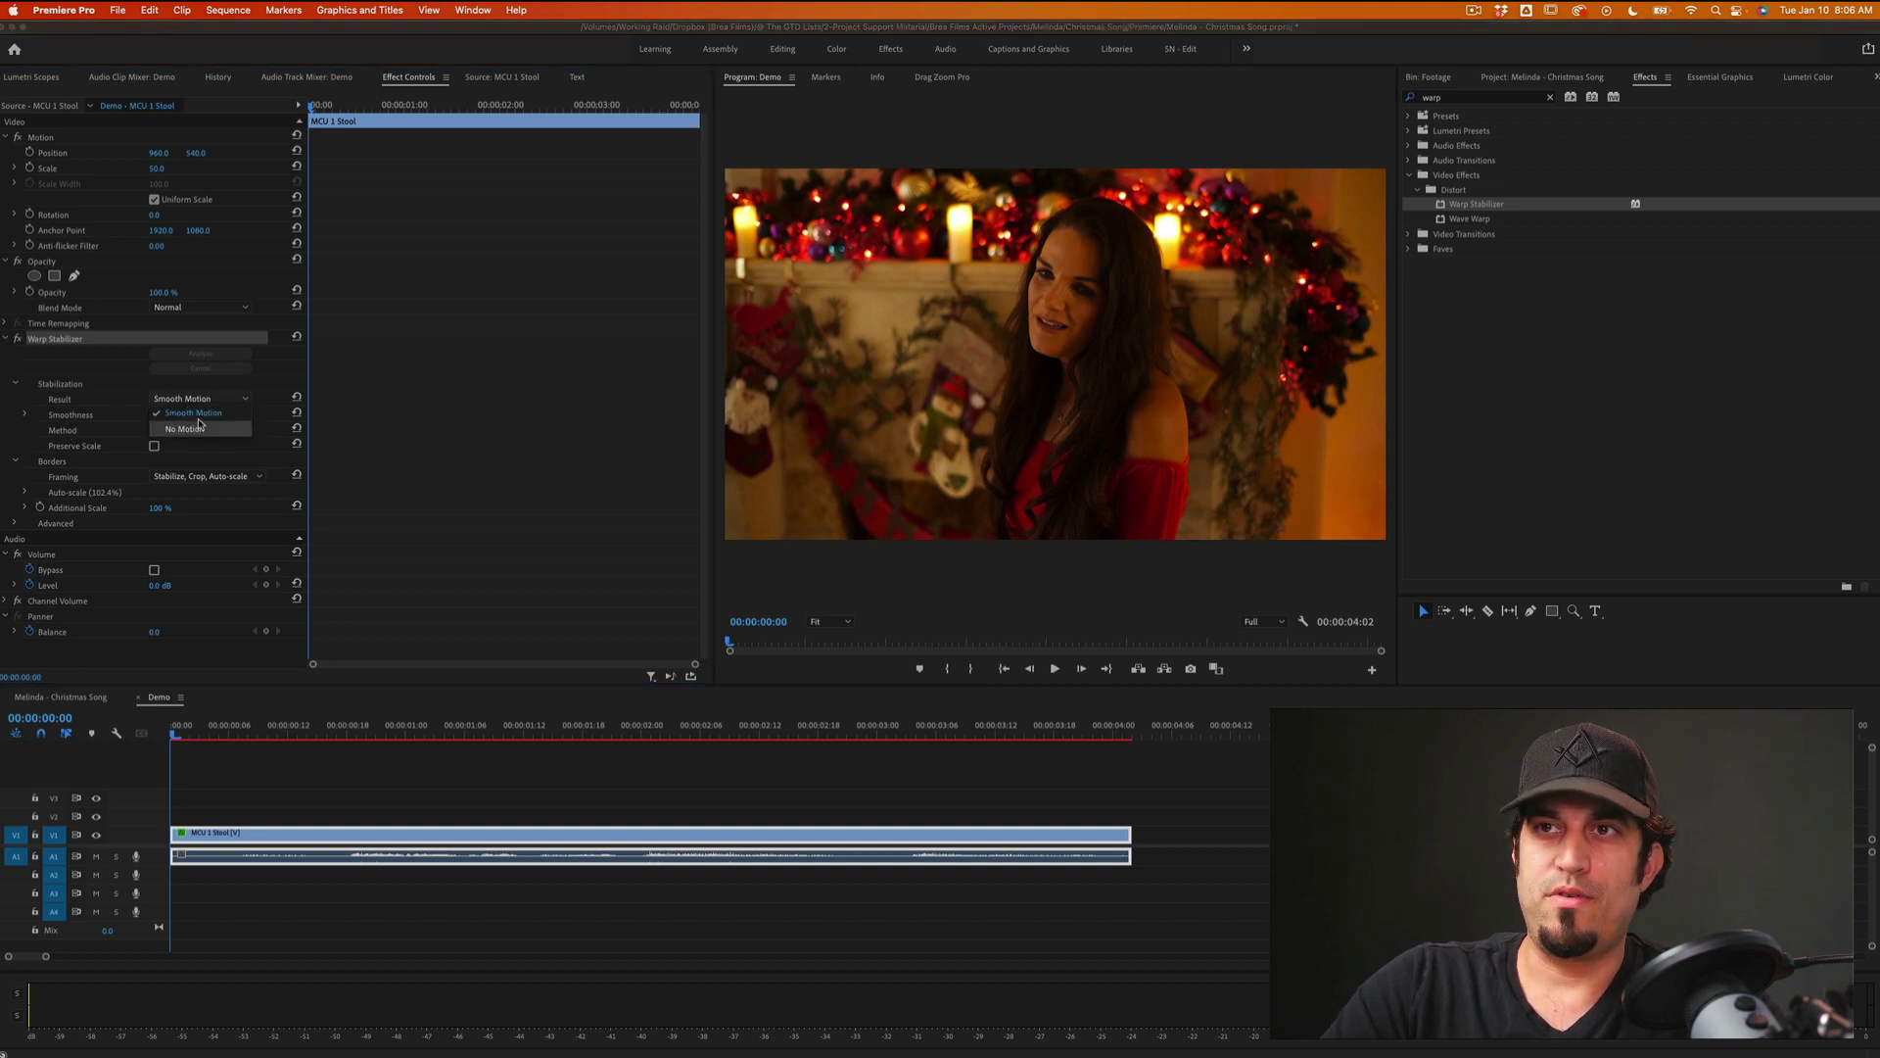
left_click(193, 411)
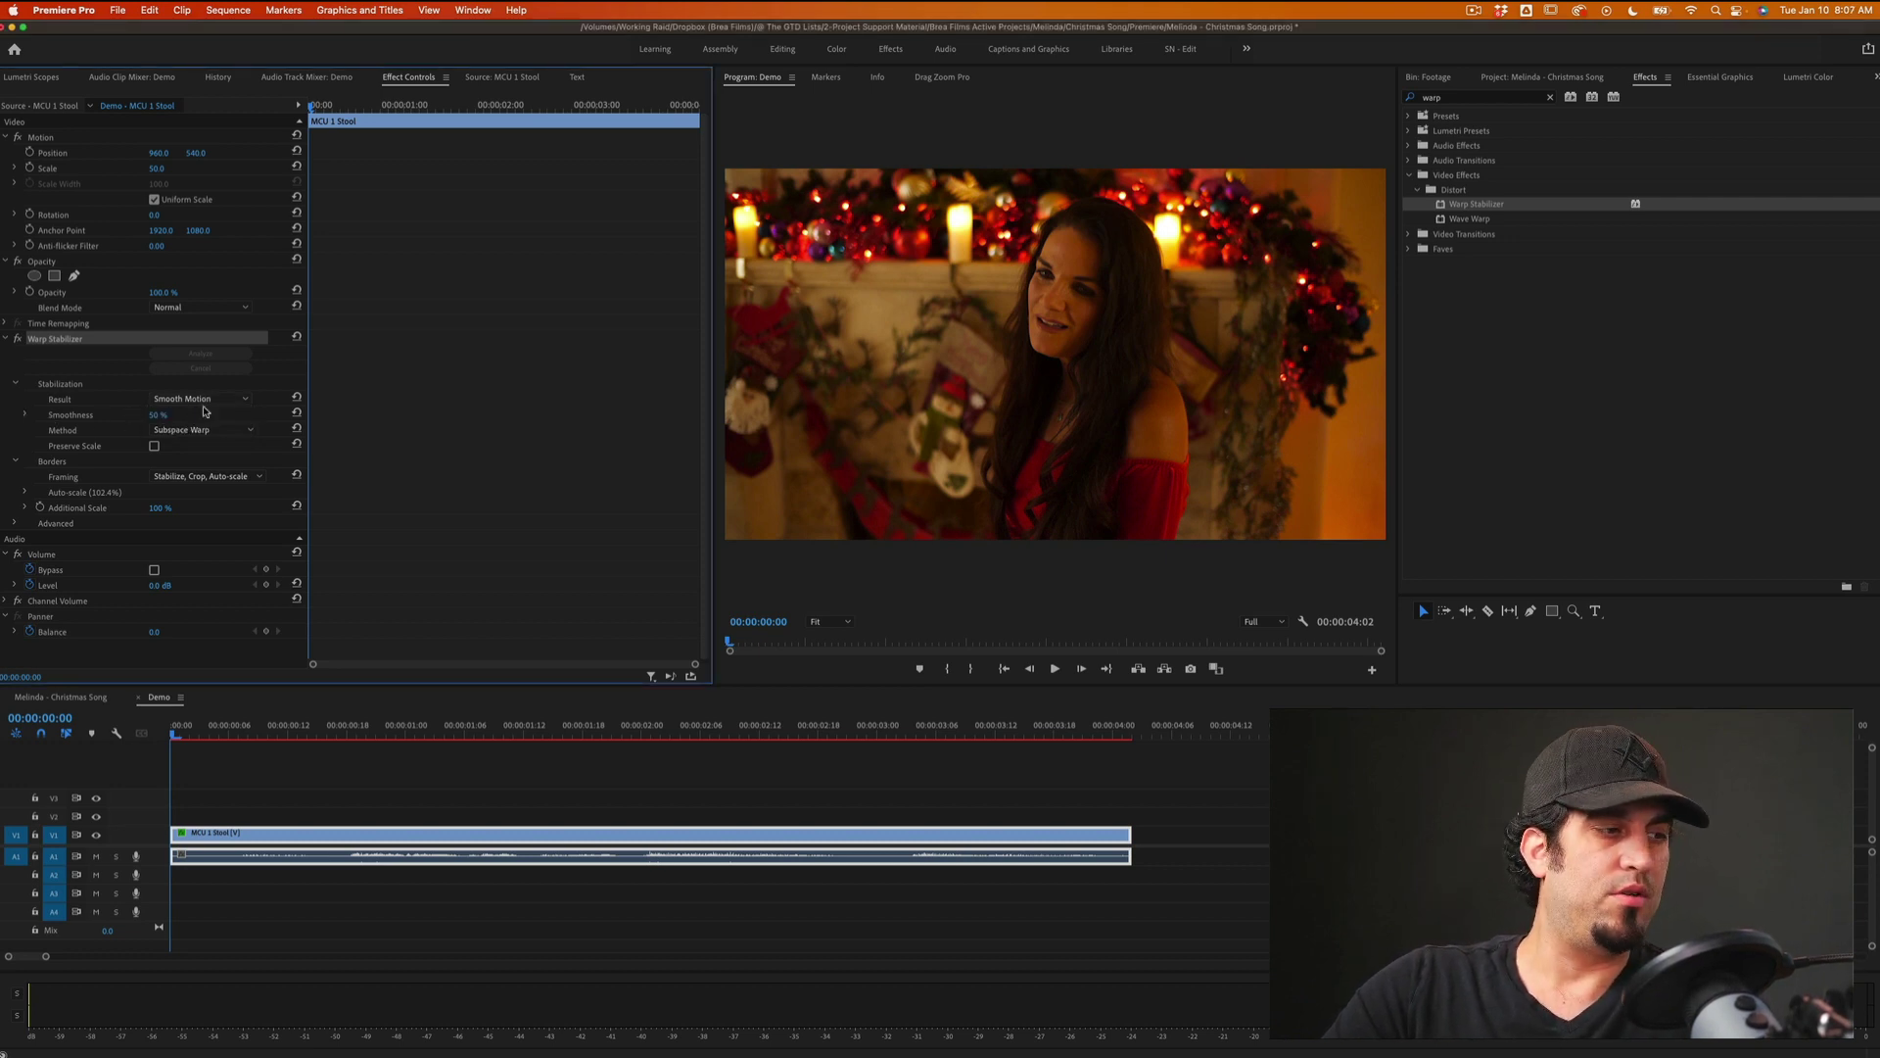
left_click(156, 414)
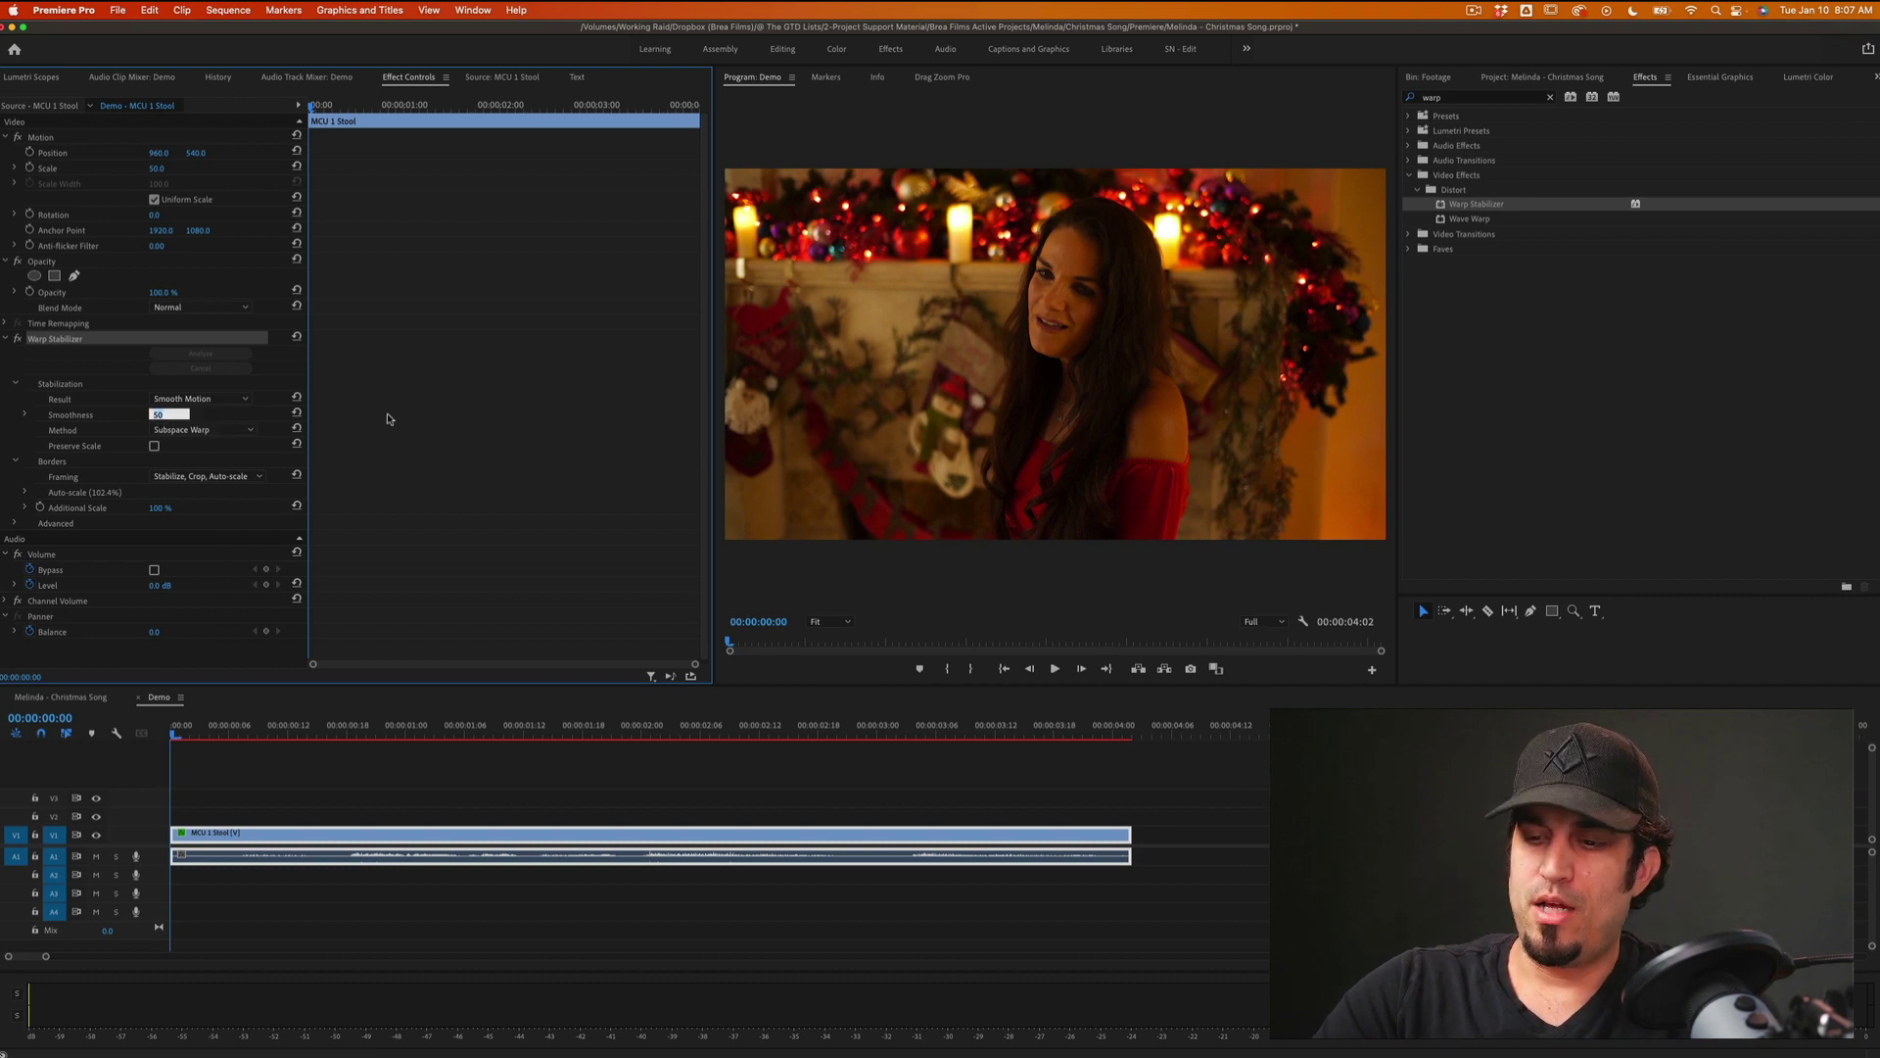
type("2")
key("Return")
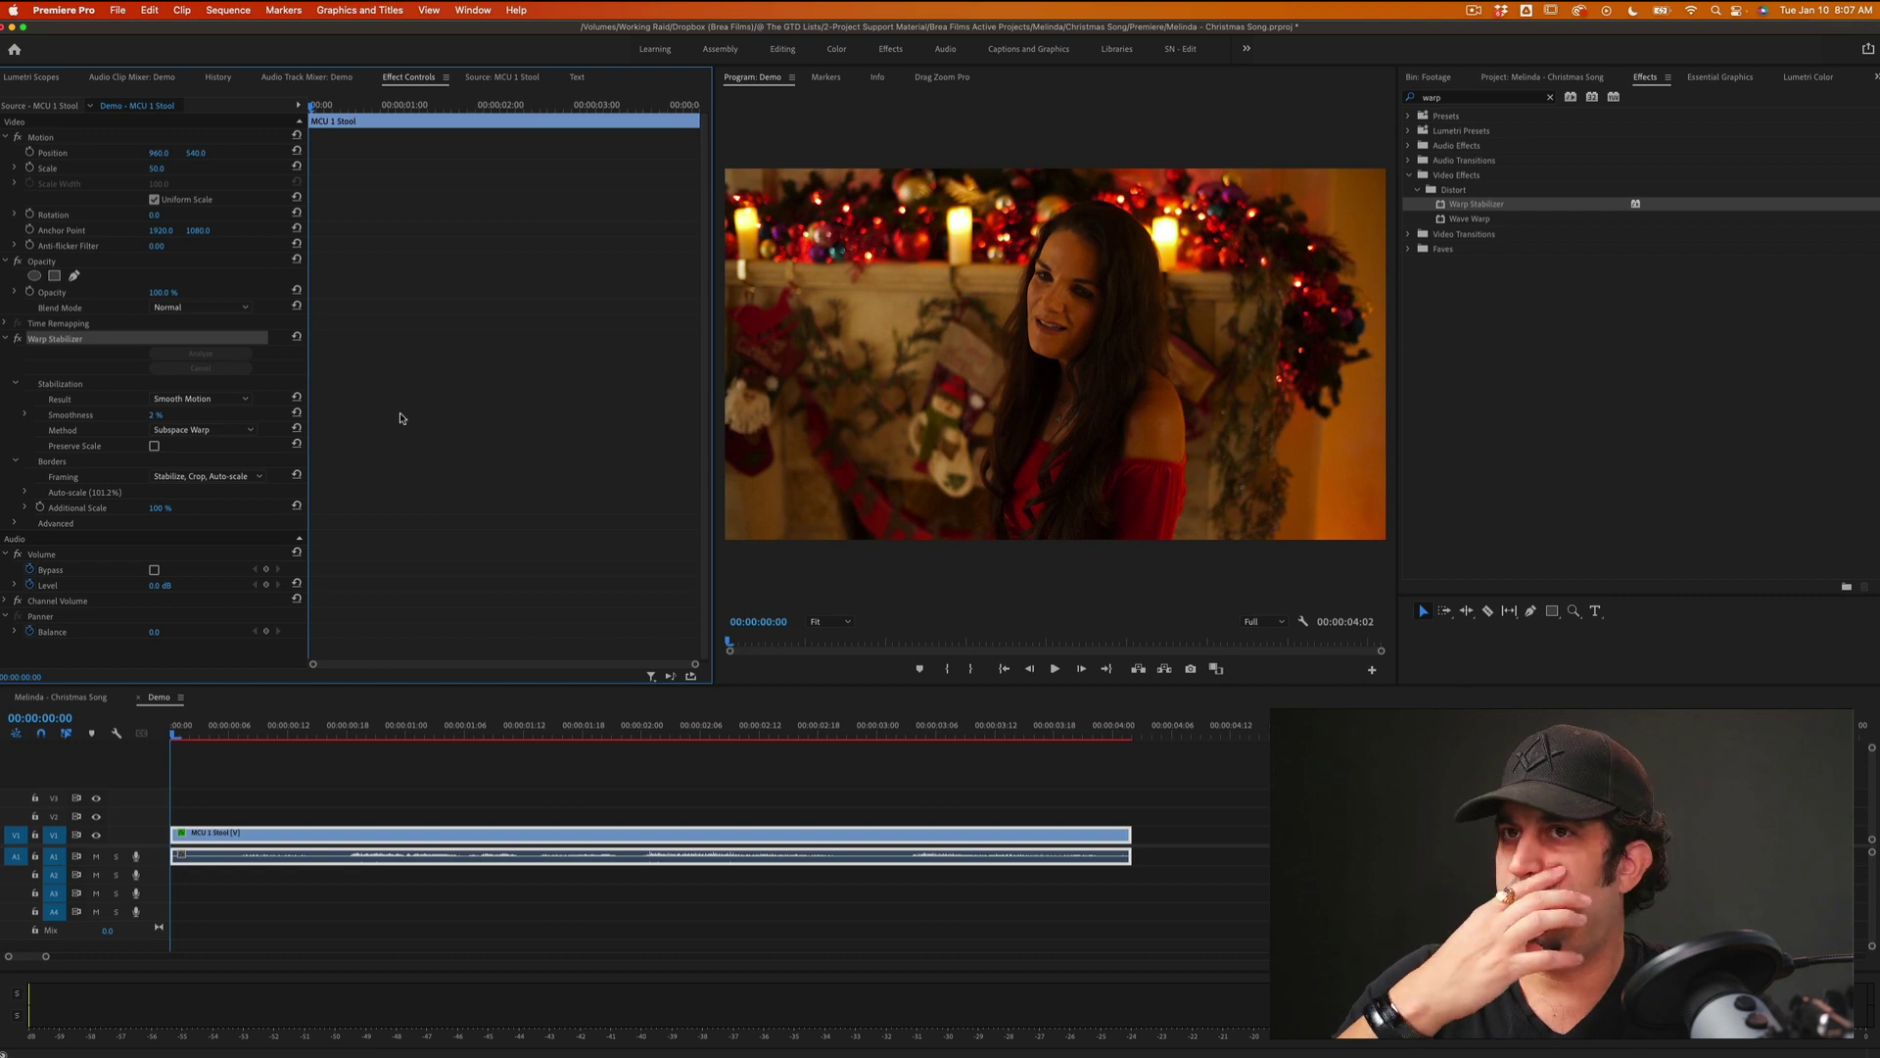
left_click(180, 431)
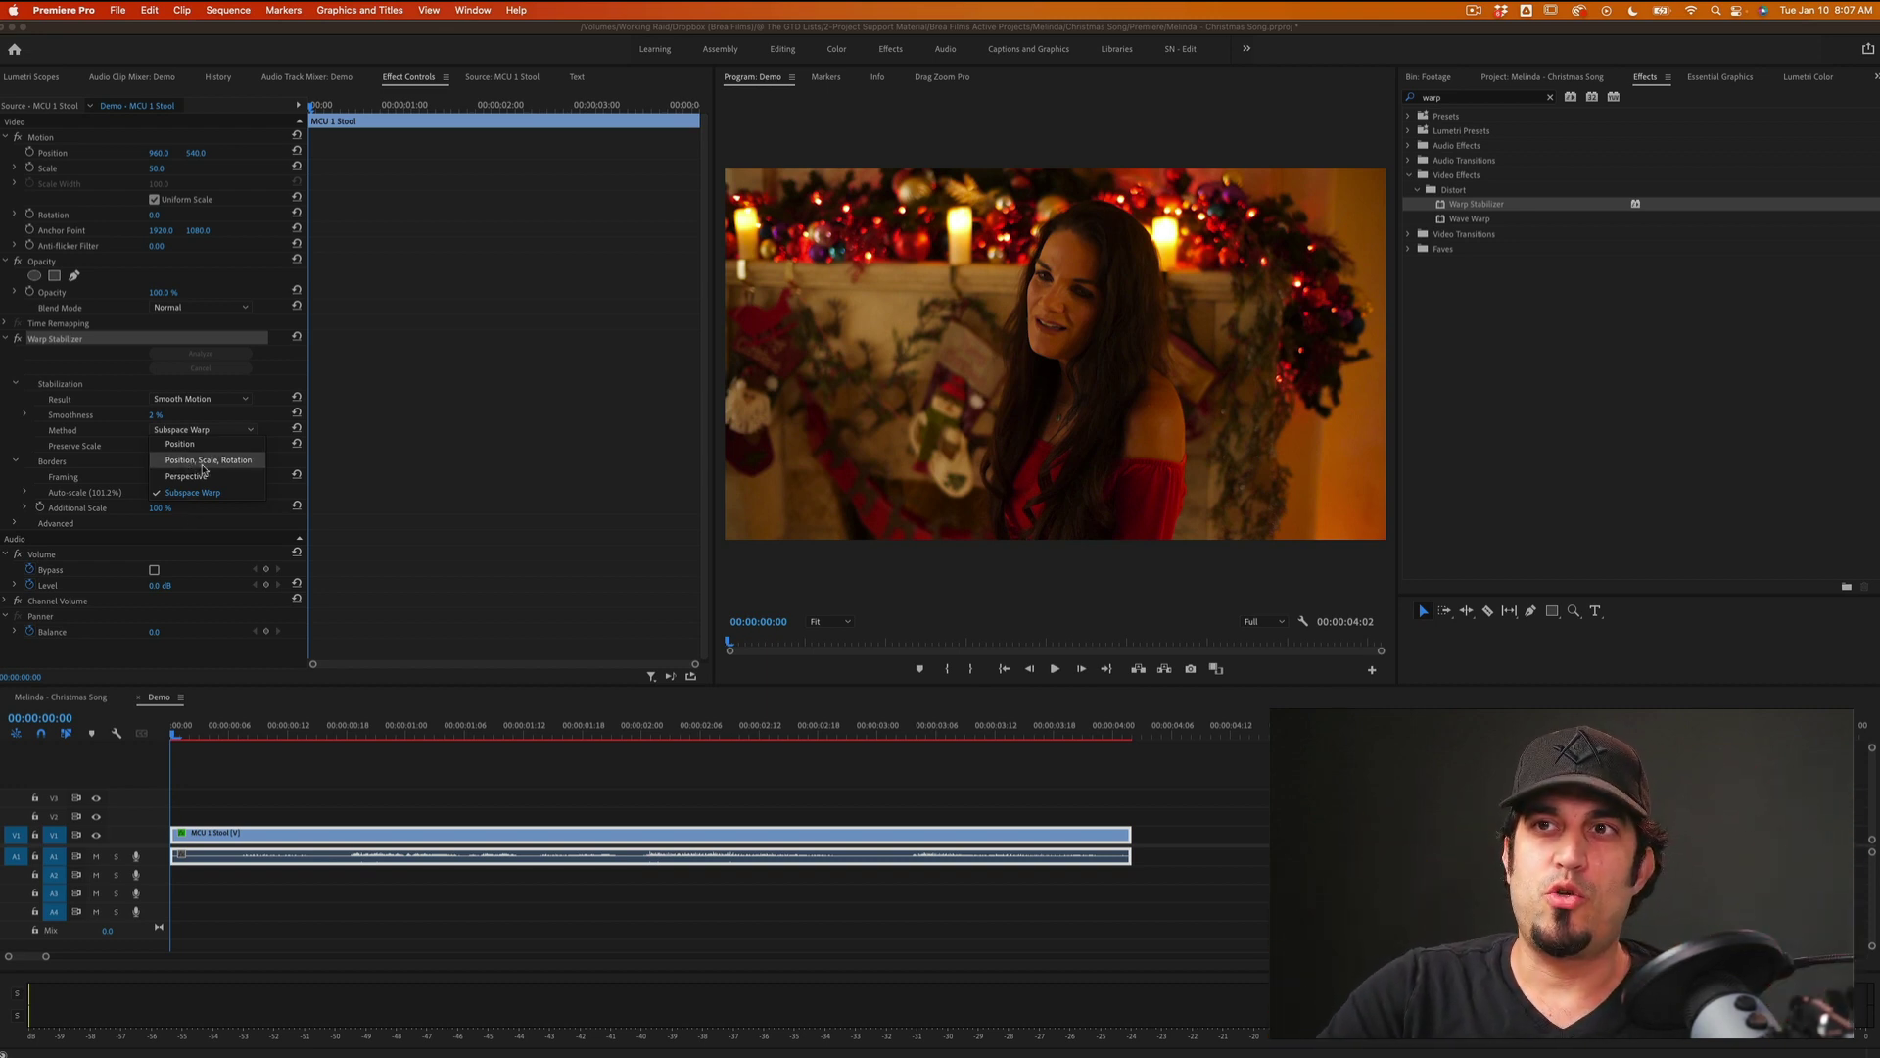
left_click(227, 493)
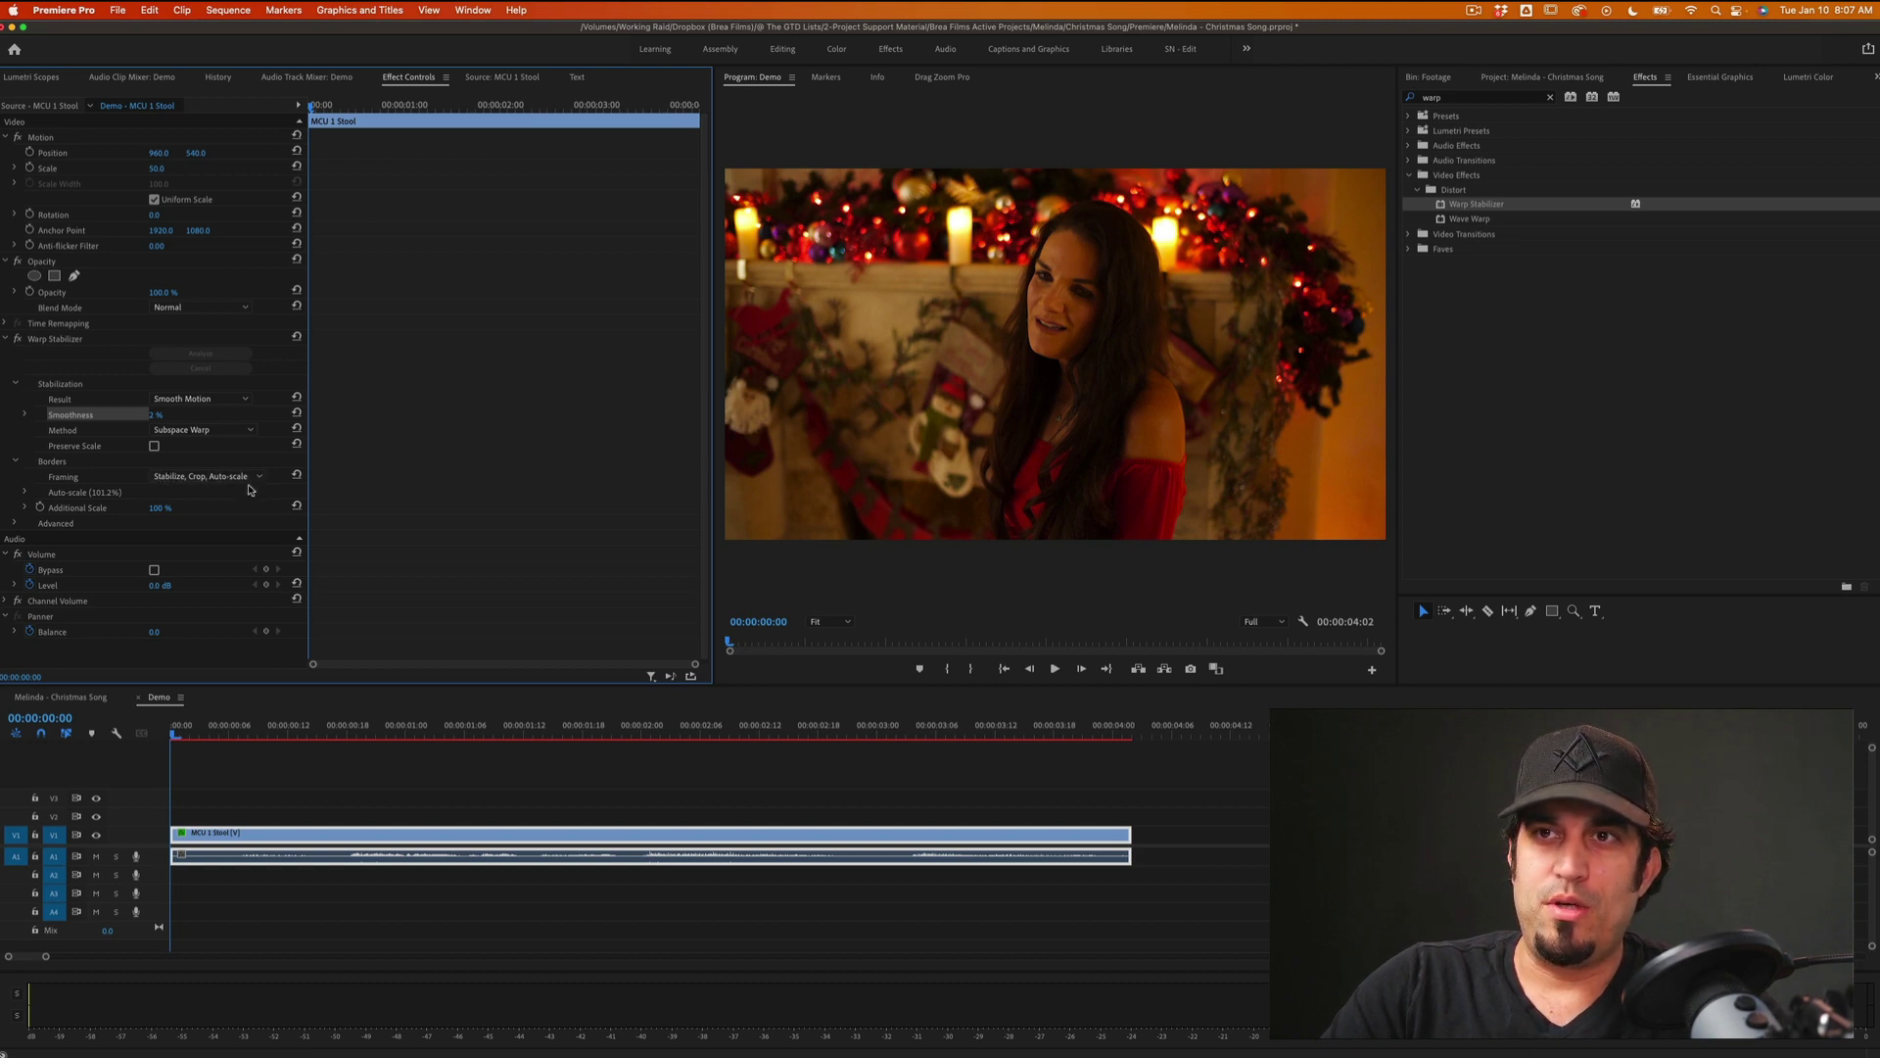
left_click(15, 525)
left_click(15, 525)
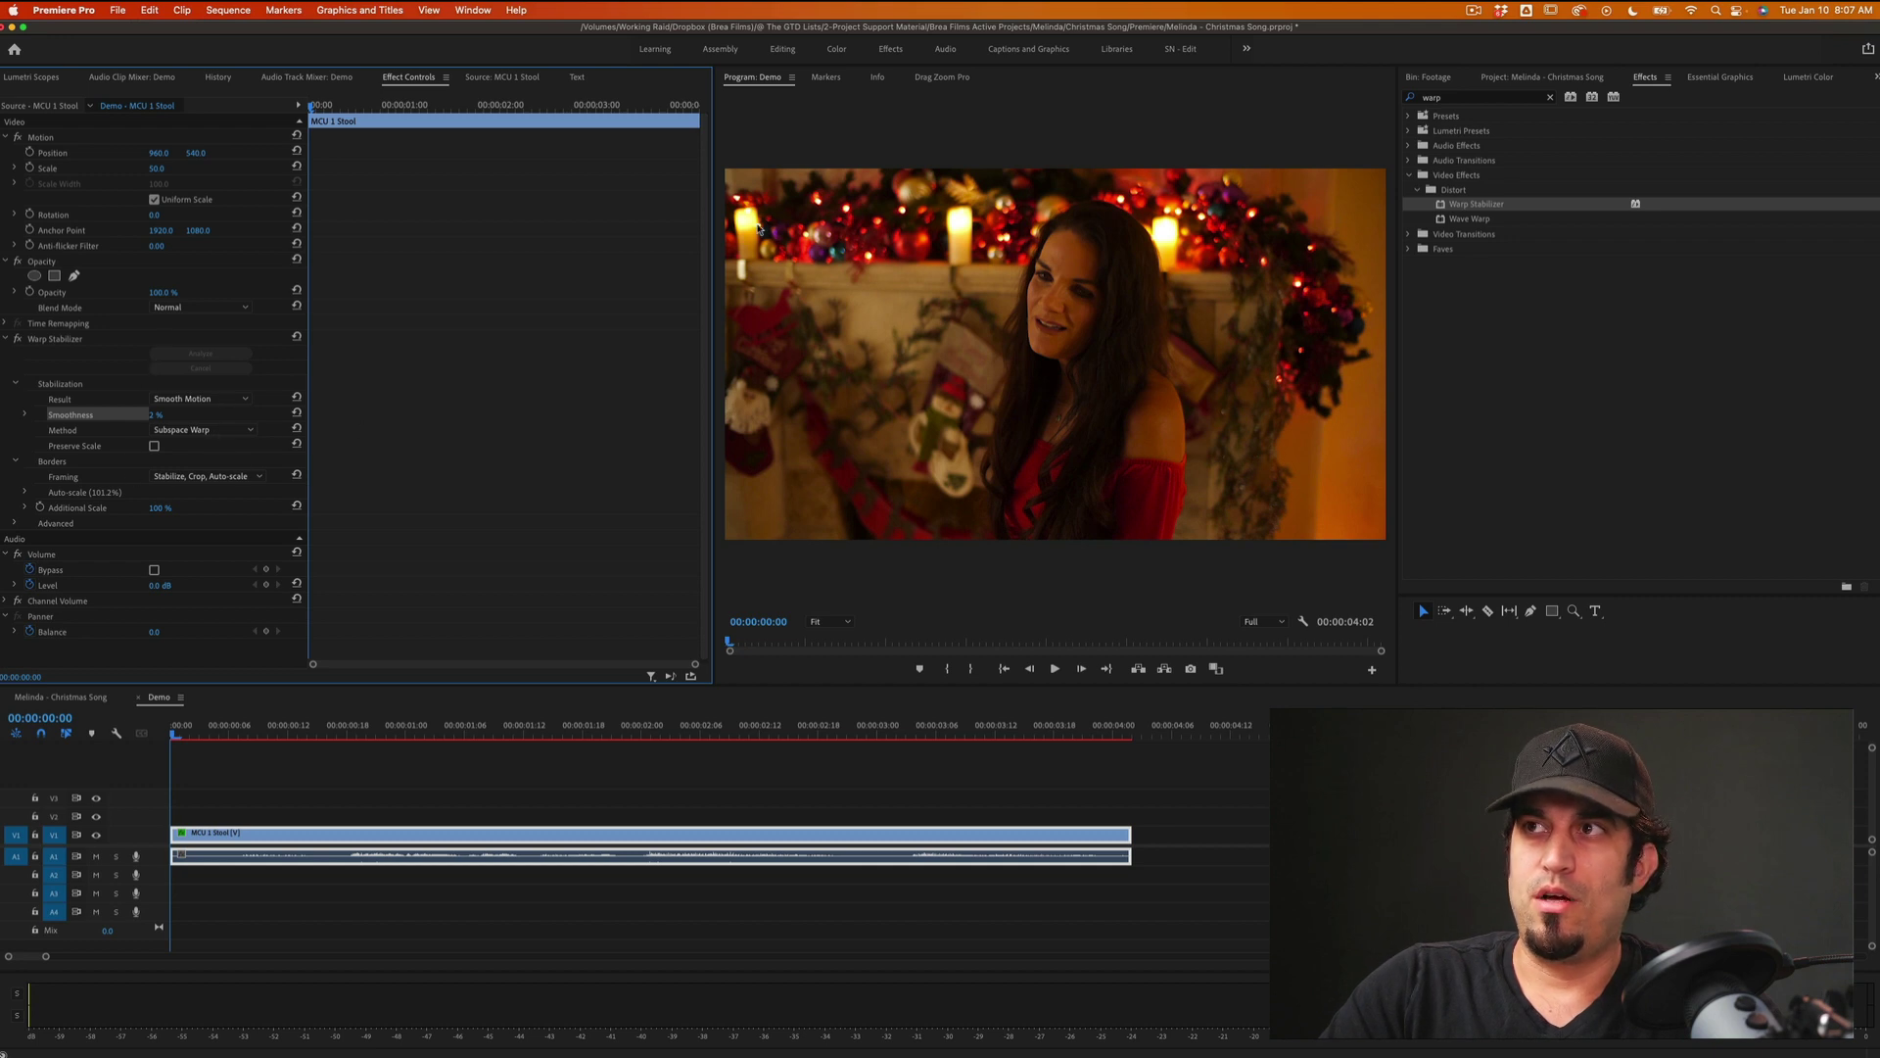
left_click(17, 339)
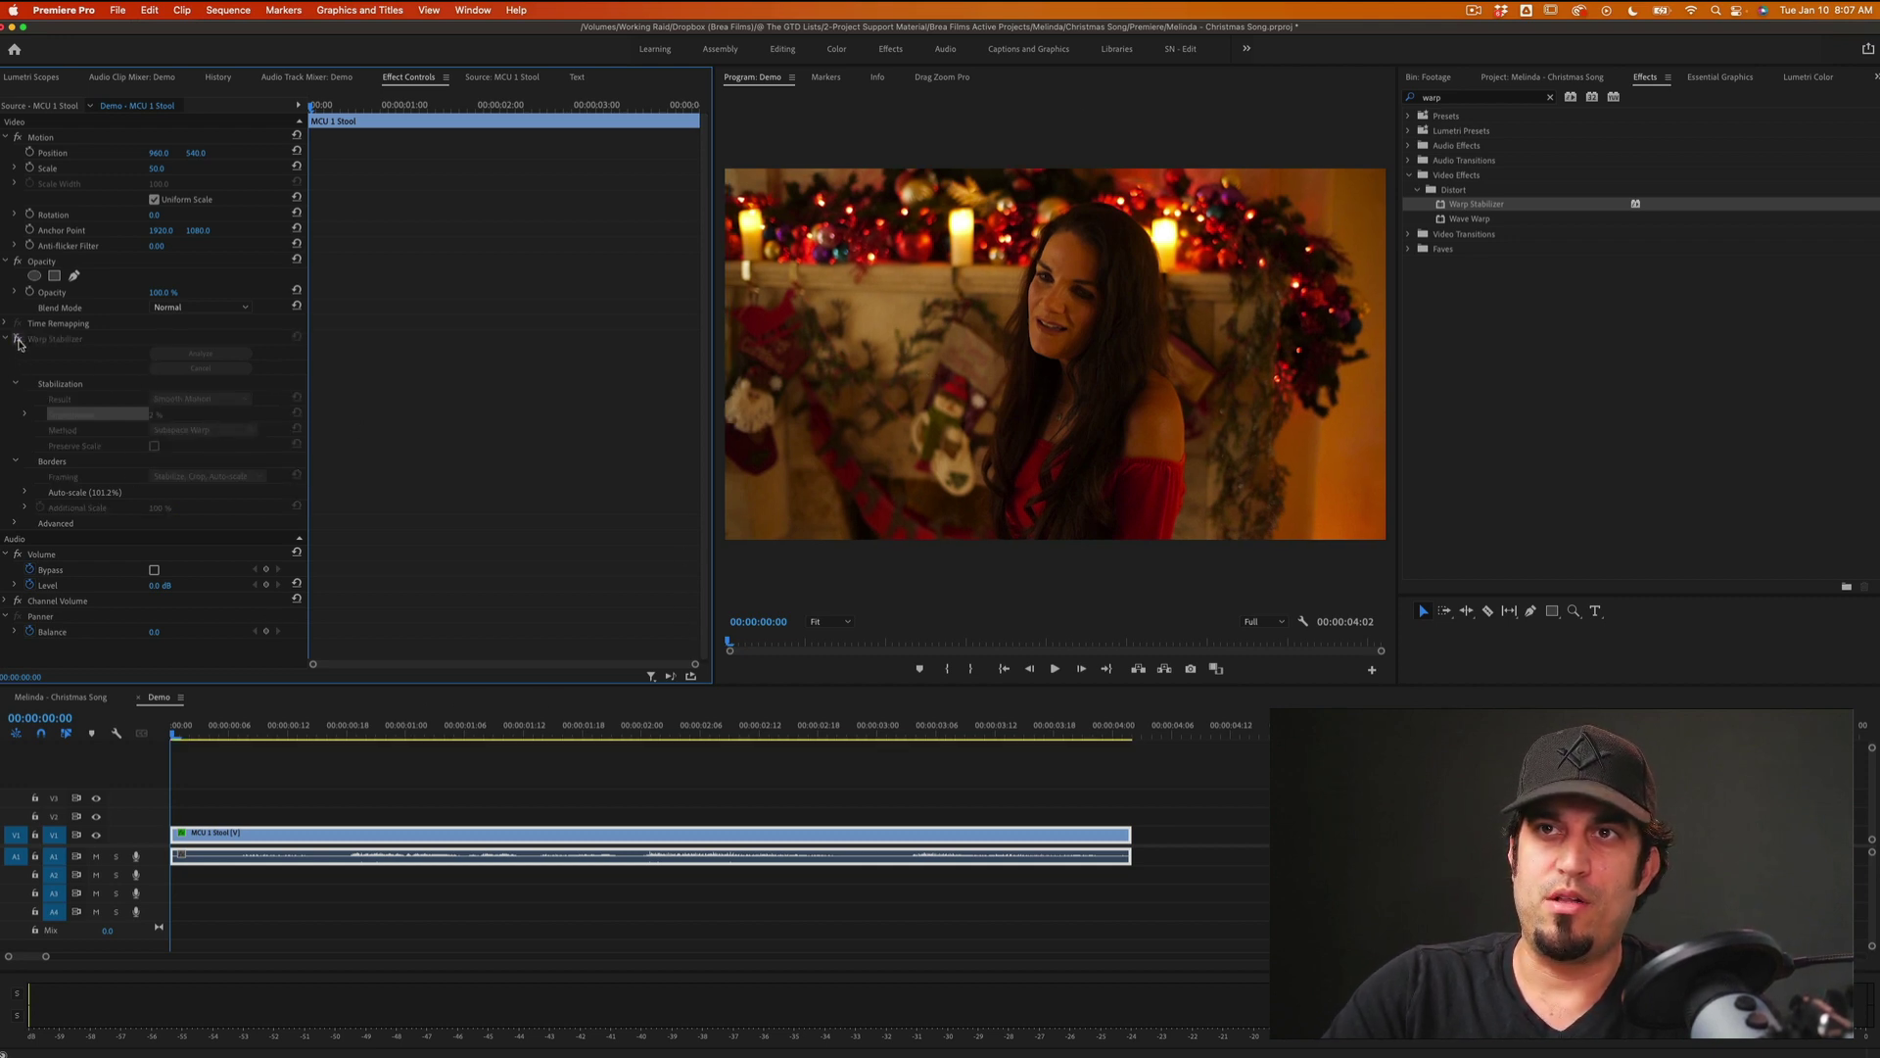
left_click(17, 339)
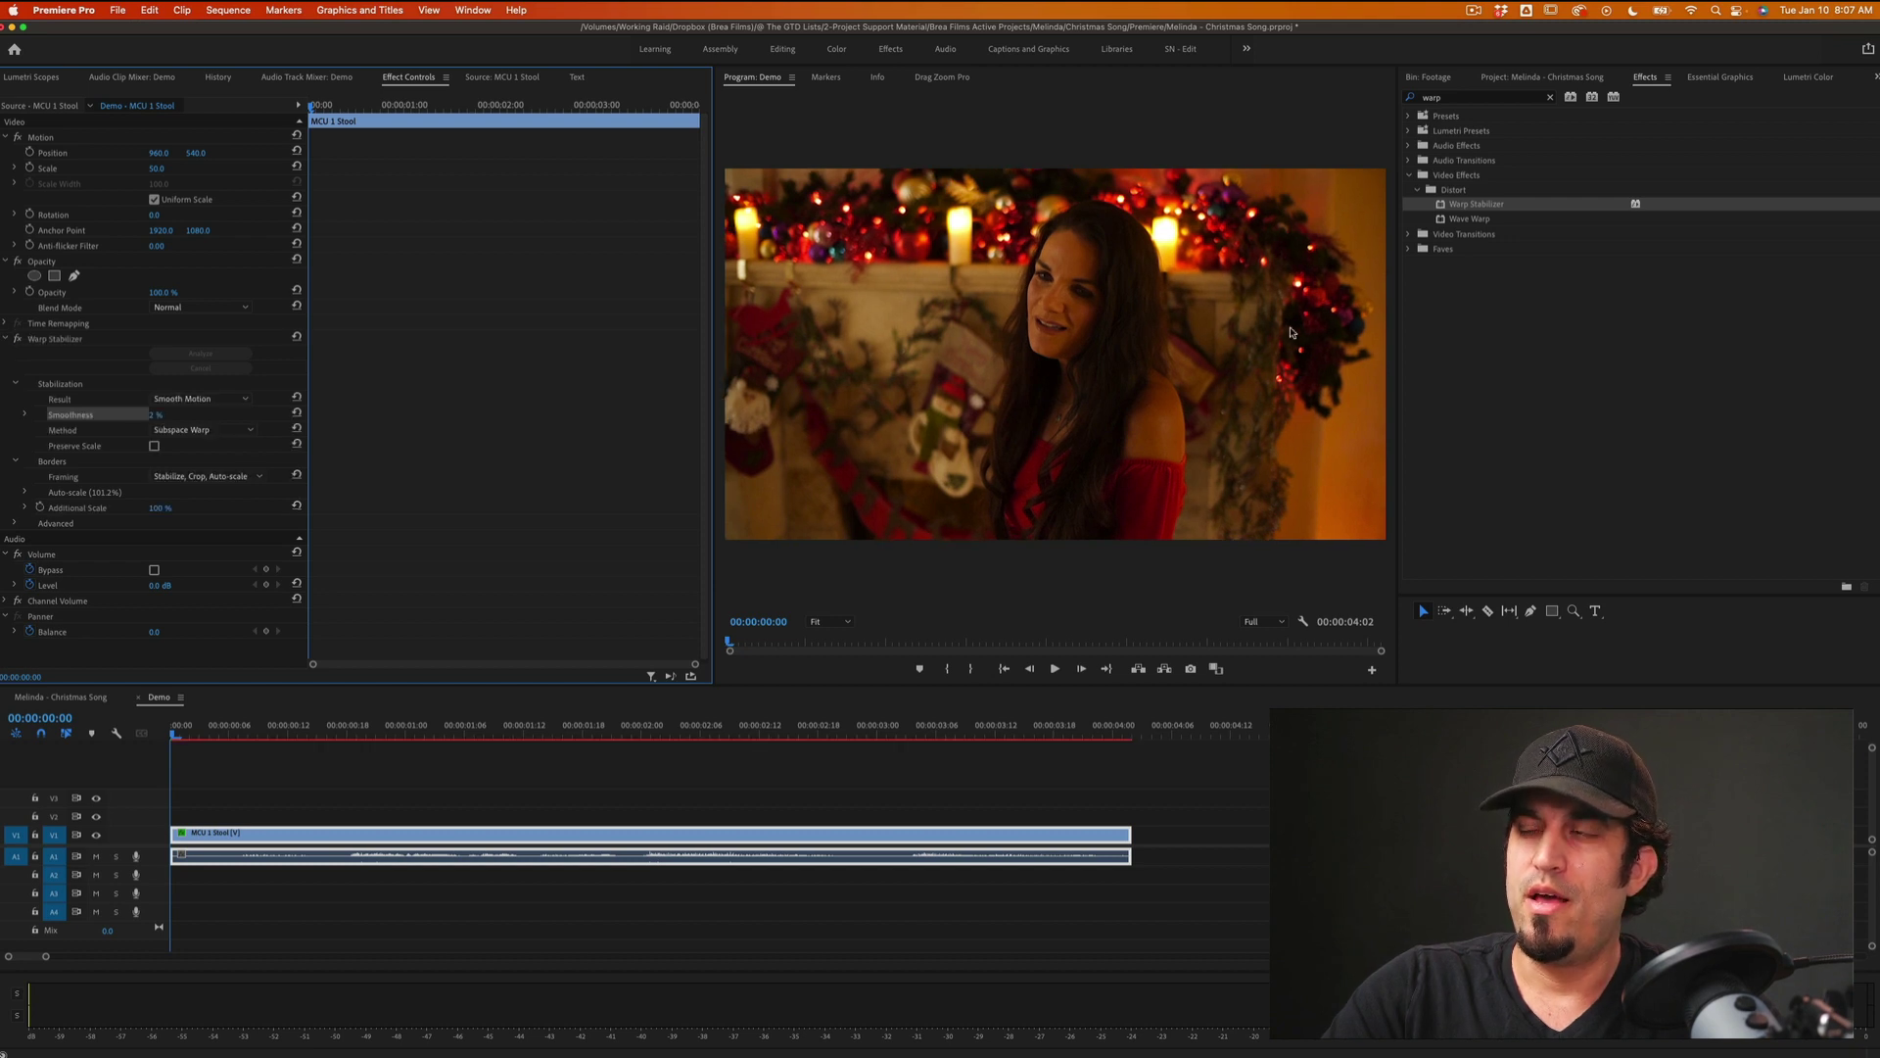
left_click(17, 339)
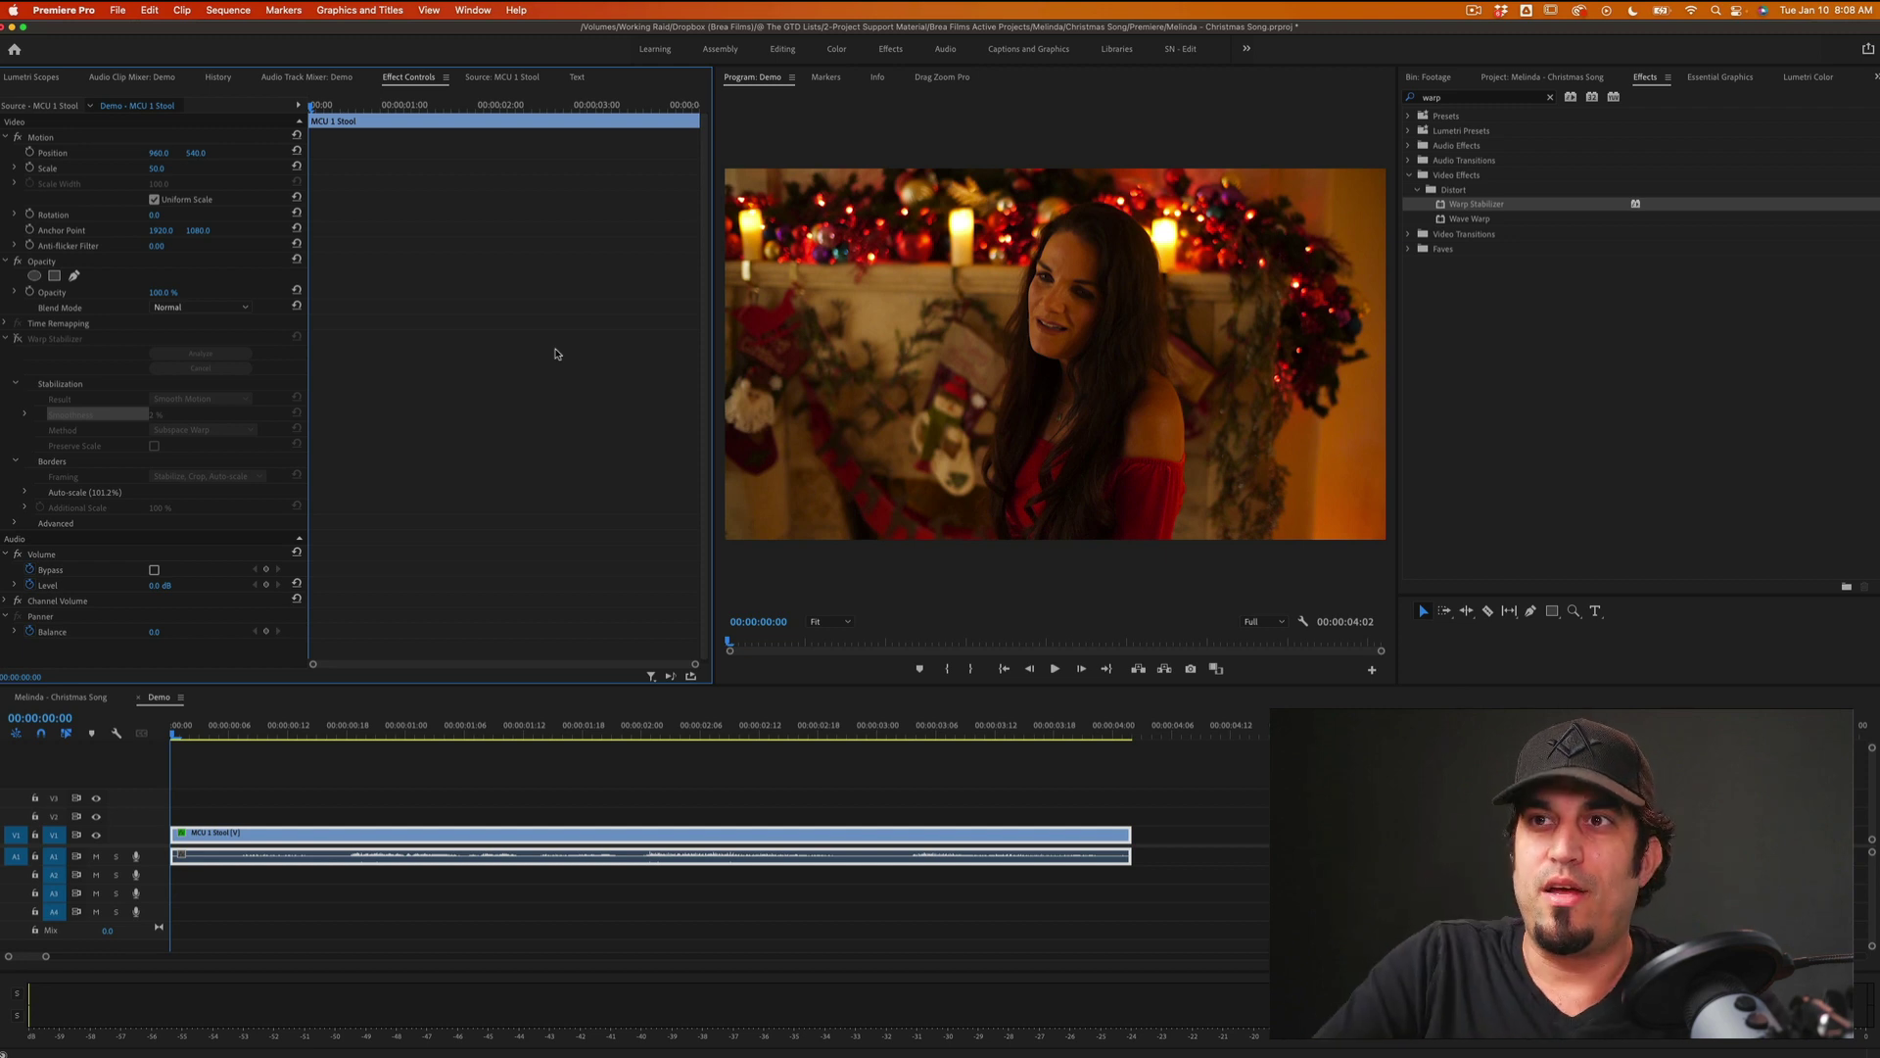
left_click(16, 338)
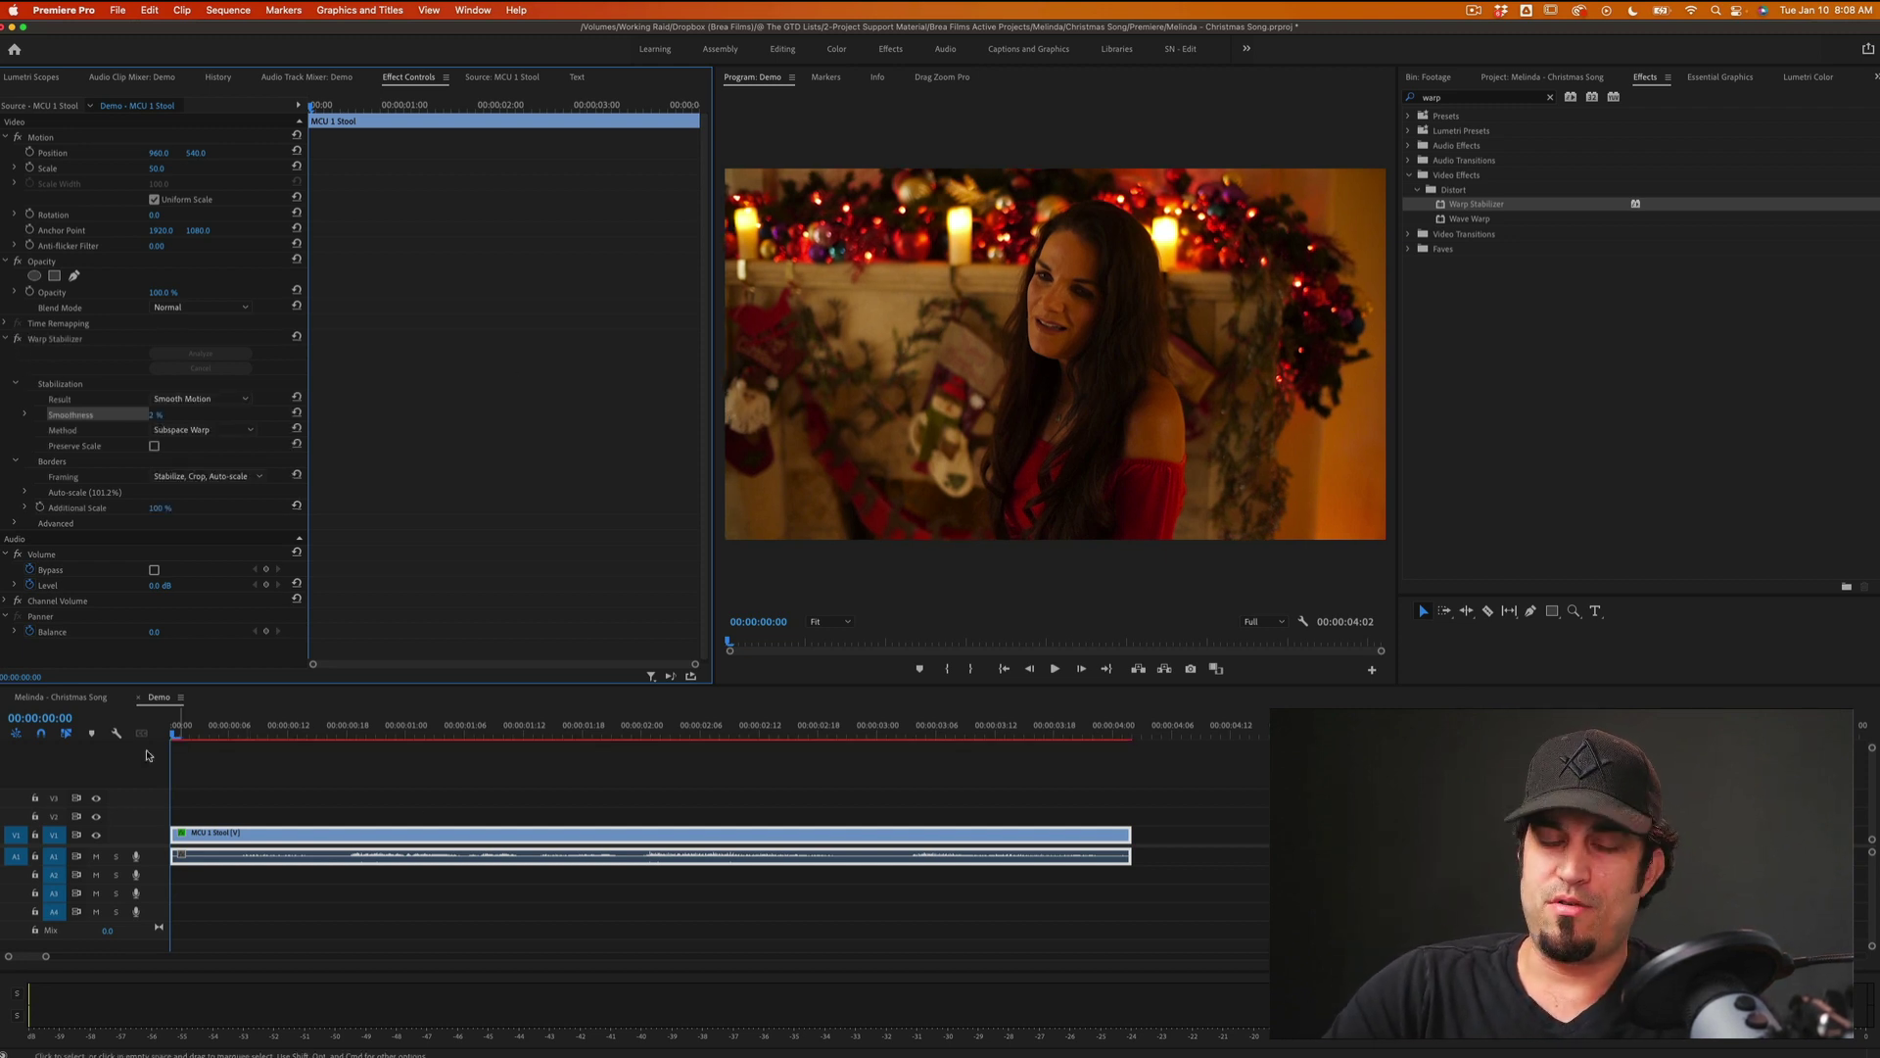
Step: Deselect the clip, render the Demo sequence, and play back the stabilized result
left_click(271, 773)
key("Return")
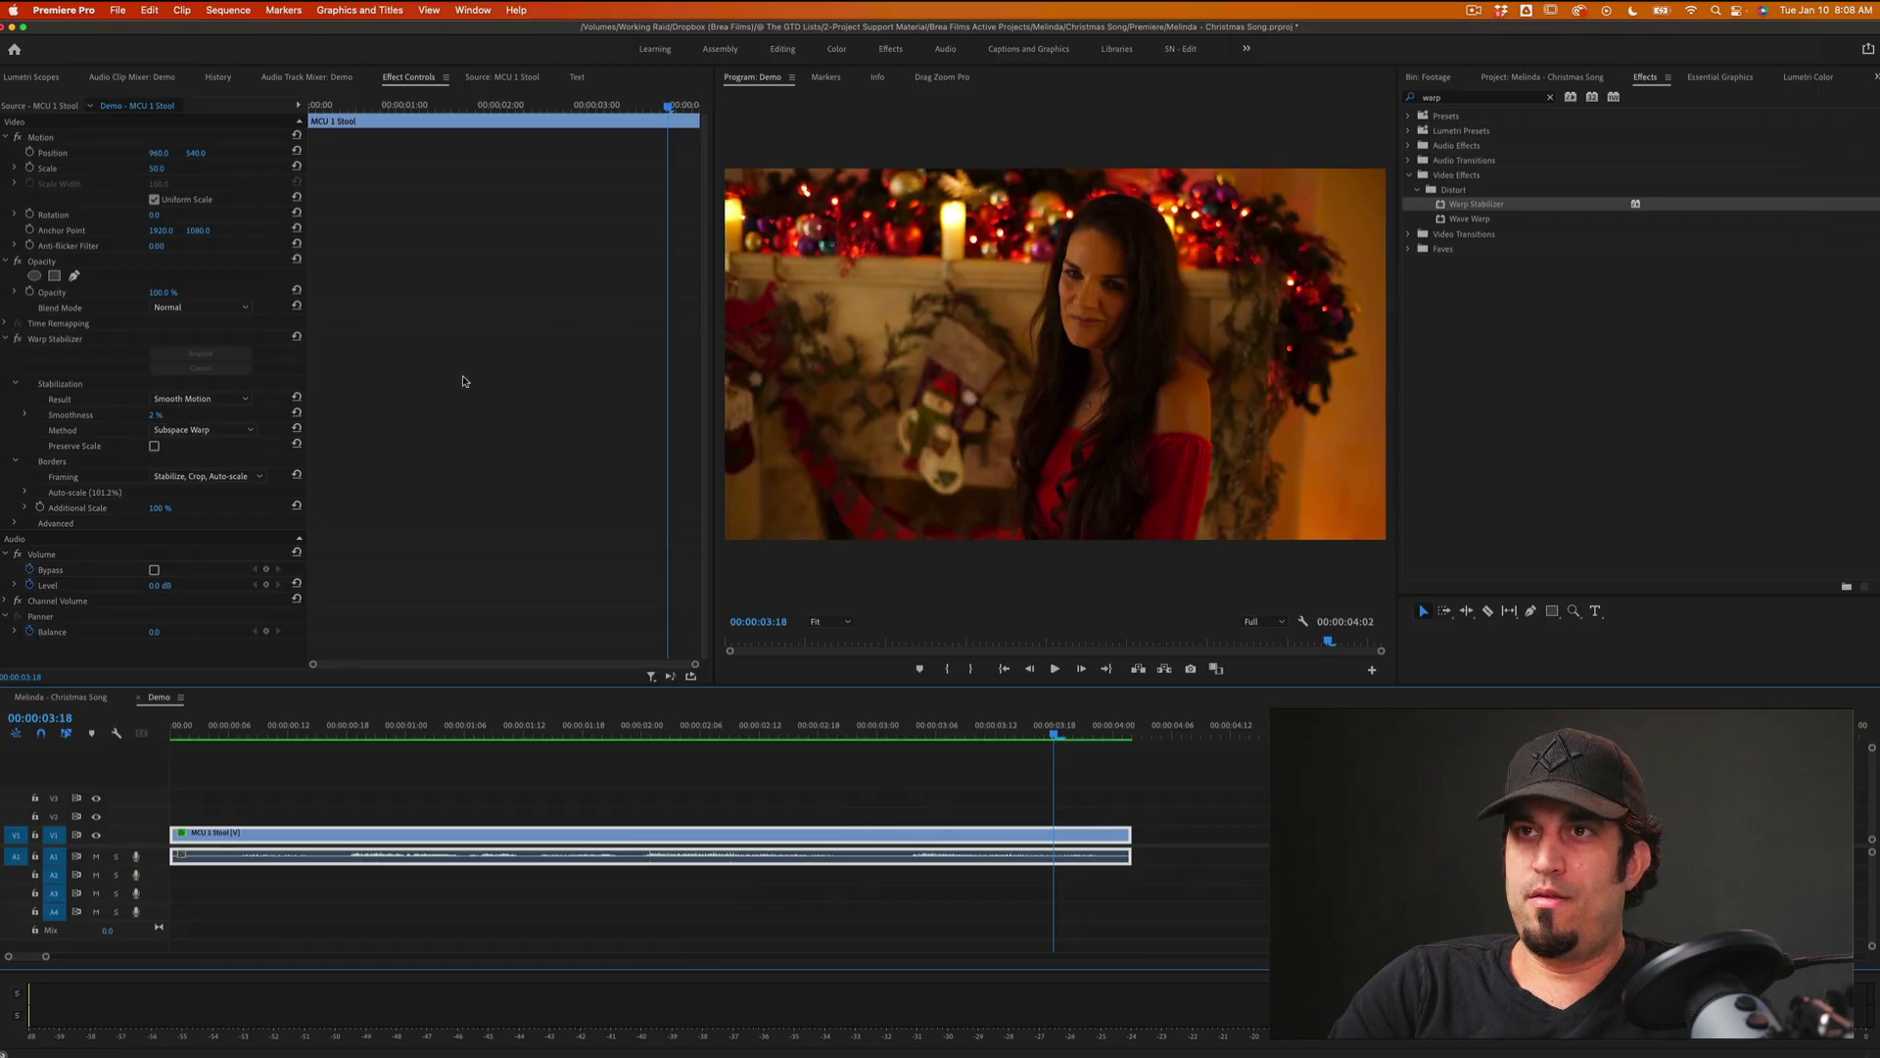
key("space")
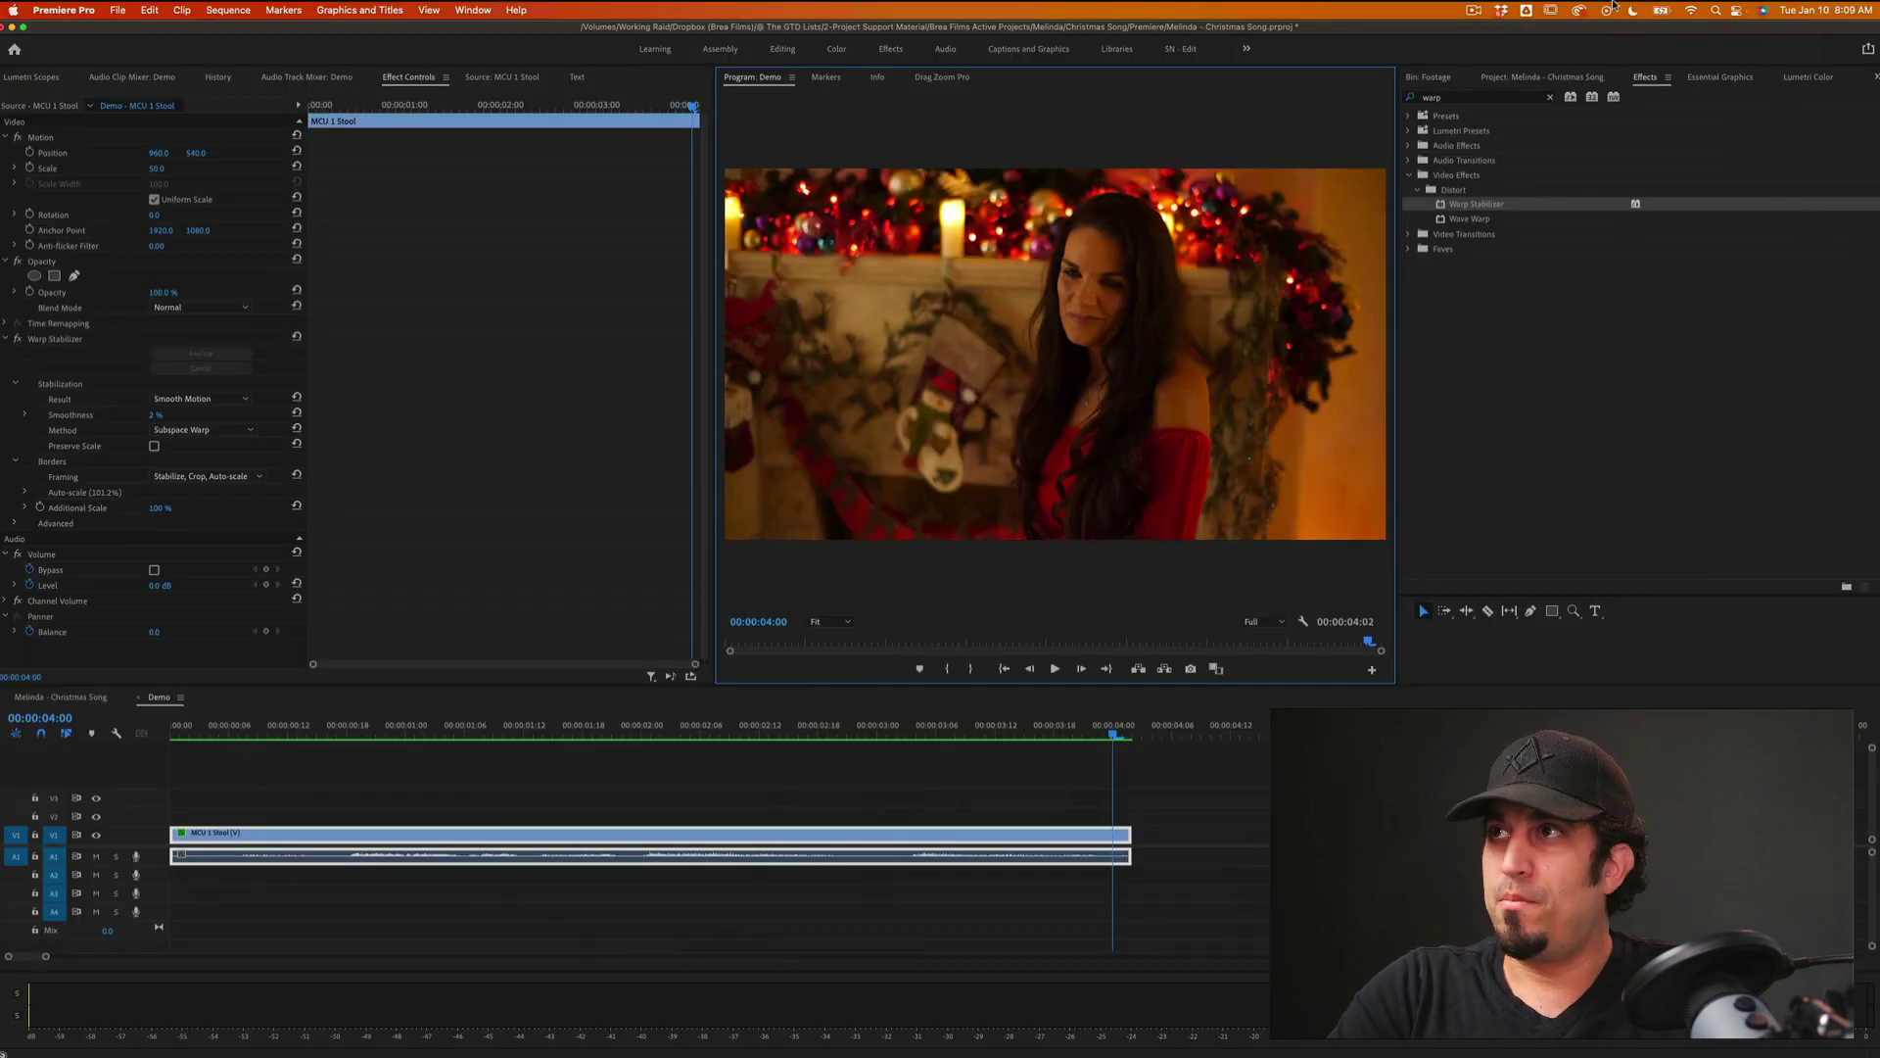
left_click(1473, 9)
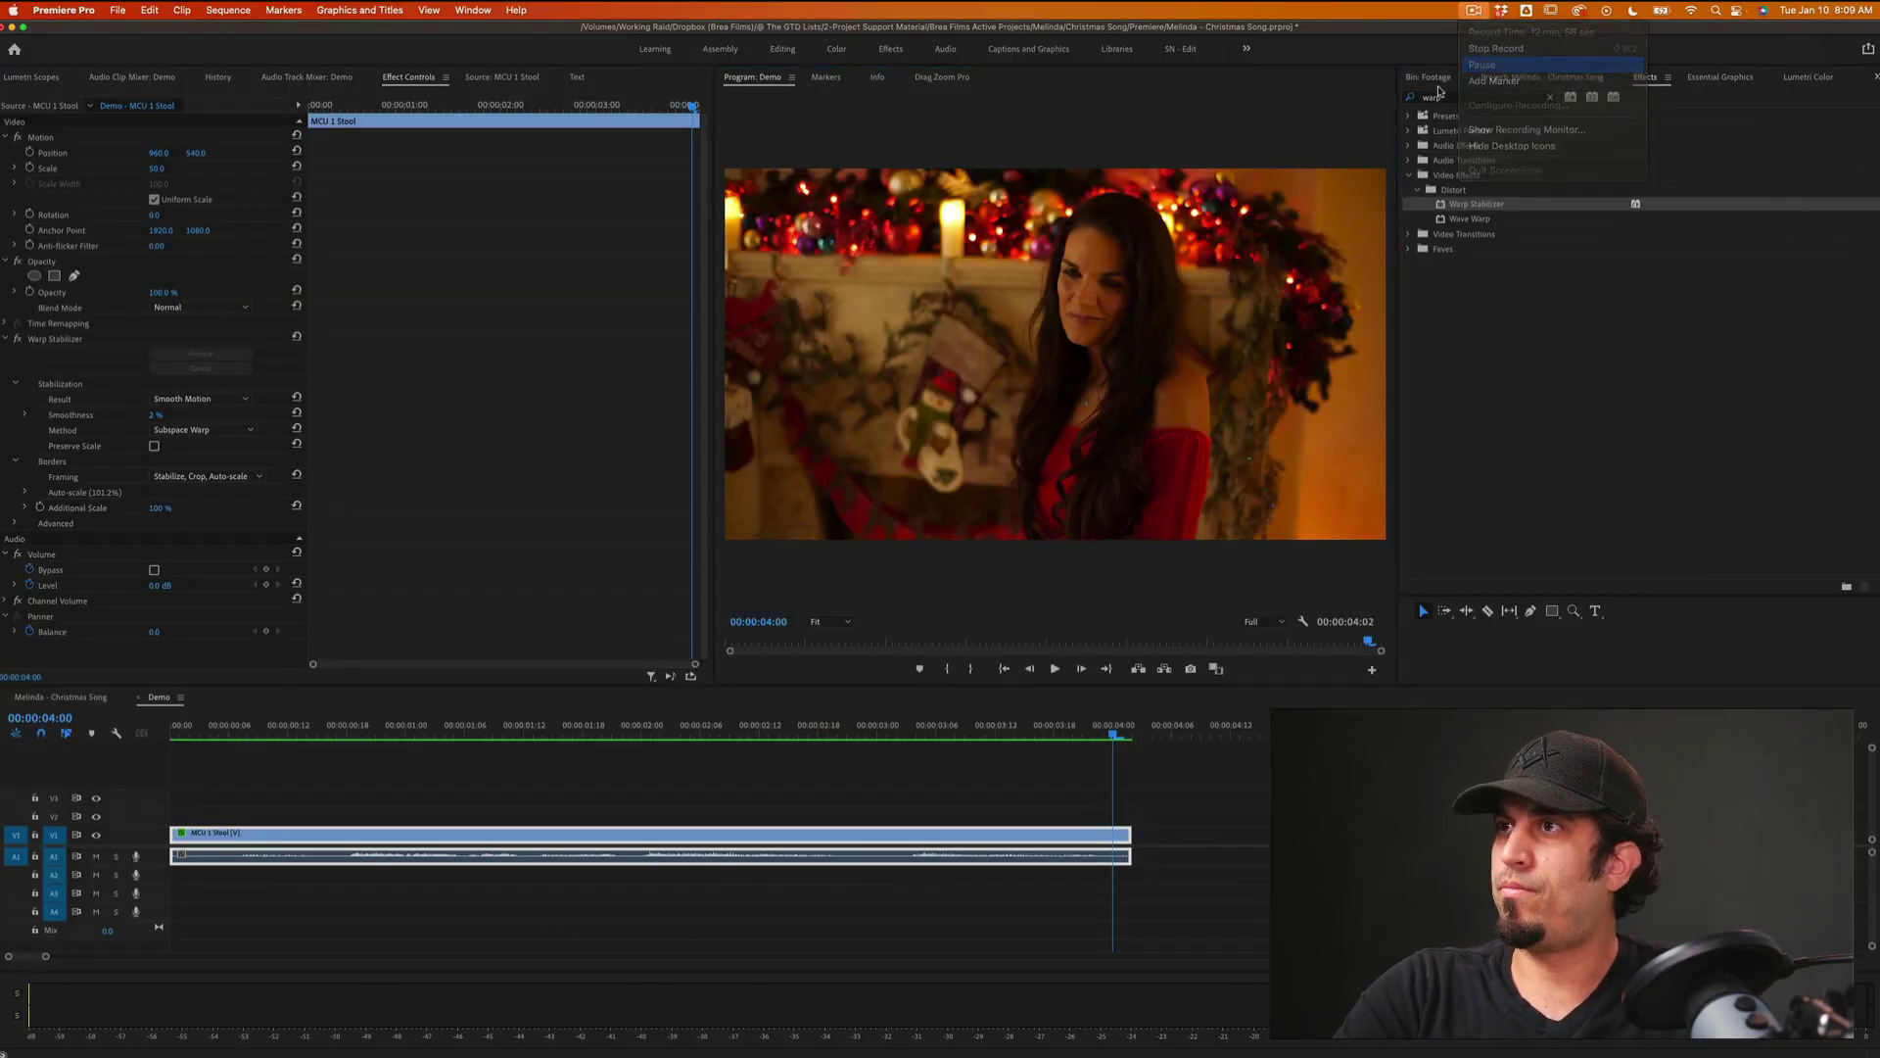